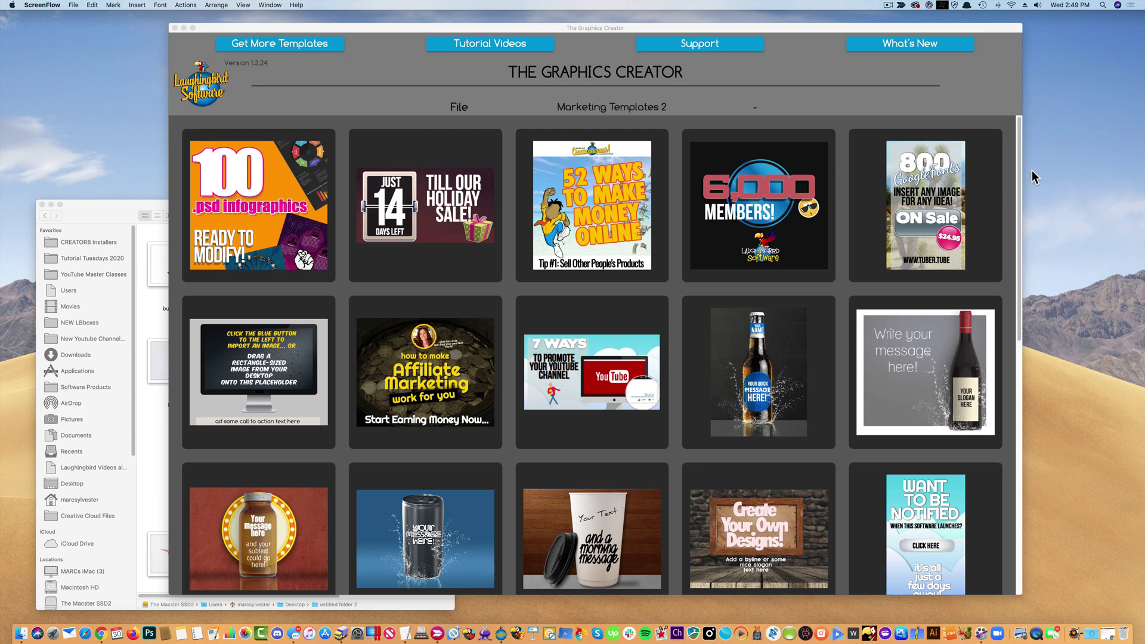
Open the wooden-frame 'Create Your Own Designs!' template from Marketing Templates 2.
{"action": "left_click_drag", "start_coordinate": [1019, 166], "coordinate": [1021, 235]}
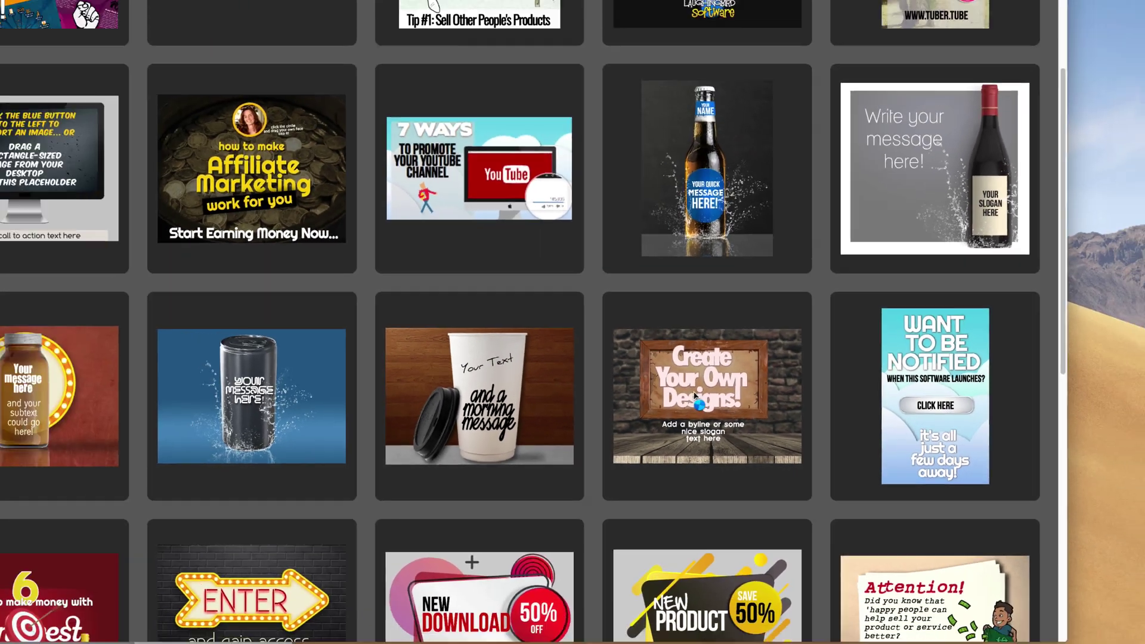
{"action": "left_click", "coordinate": [736, 422]}
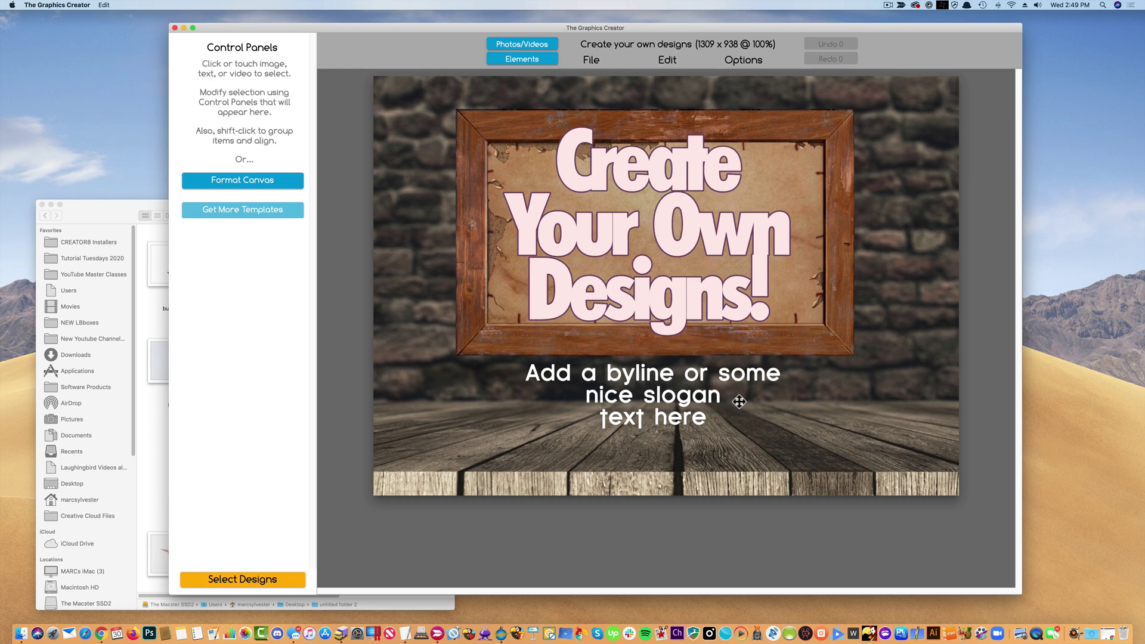
Show the Photos/Videos panel and browse its Pexels stock photo thumbnails.
{"action": "left_click", "coordinate": [520, 47]}
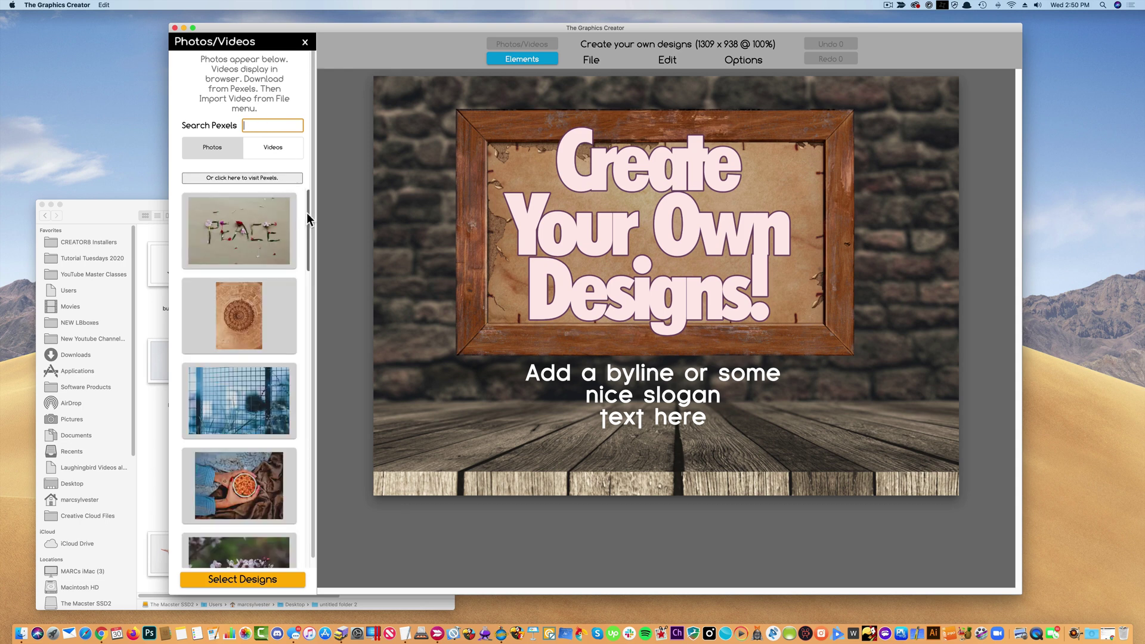
{"action": "left_click_drag", "start_coordinate": [306, 212], "coordinate": [273, 273]}
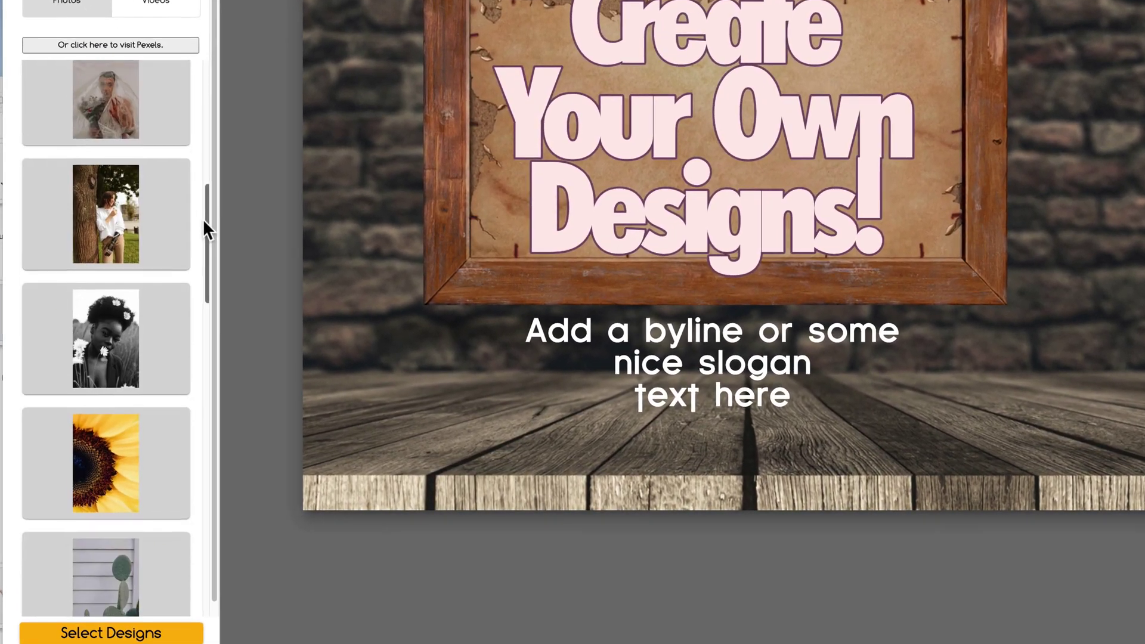
{"action": "left_click_drag", "start_coordinate": [203, 221], "coordinate": [190, 350]}
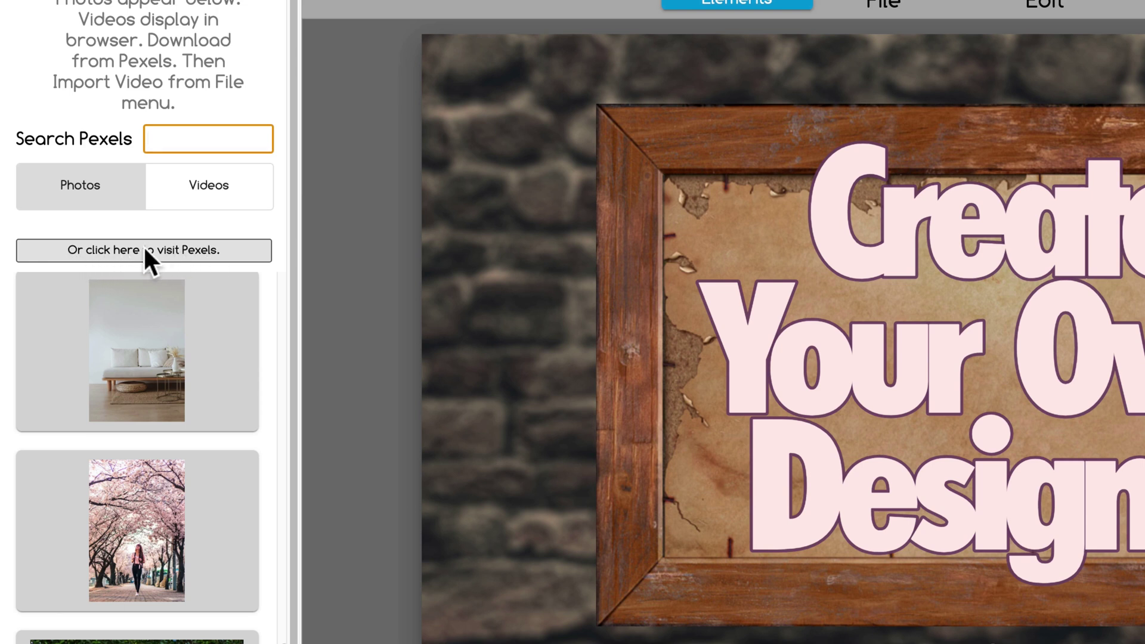
Open the Pexels website in its own window and search for 'flower' photos.
{"action": "left_click", "coordinate": [163, 249]}
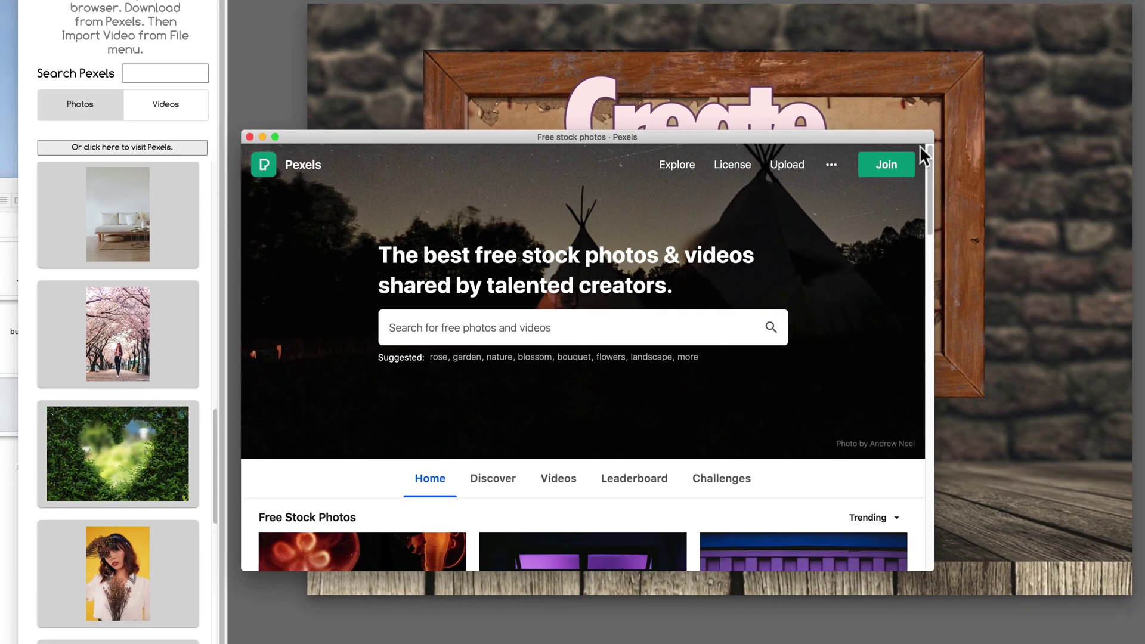
{"action": "left_click", "coordinate": [454, 327]}
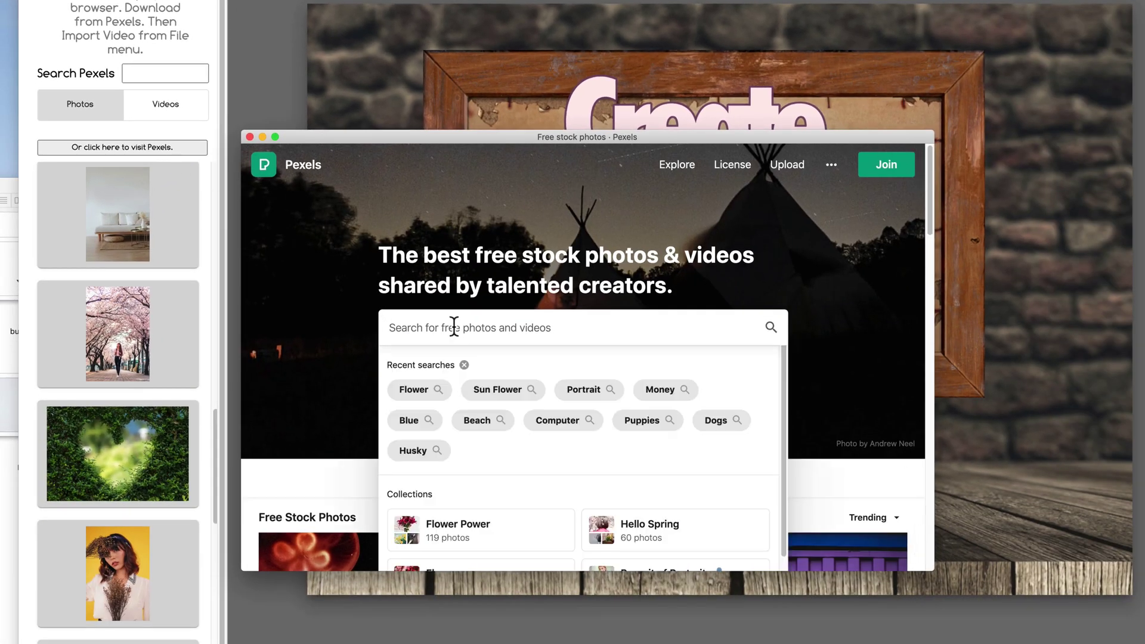
{"action": "type", "text": "flower"}
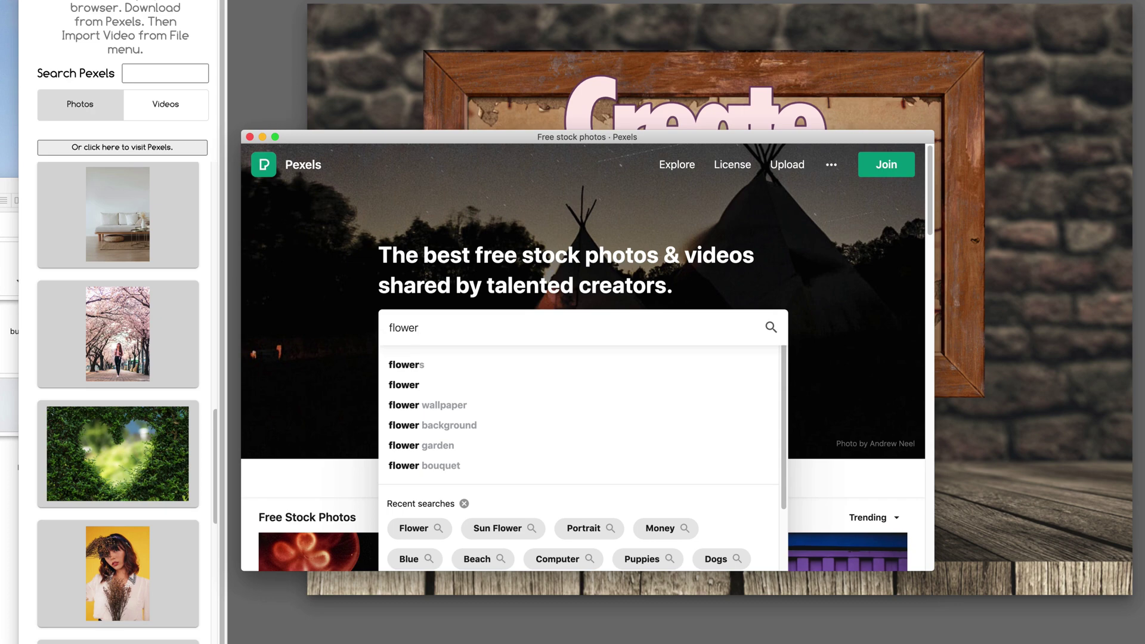
{"action": "key", "text": "Return"}
Reposition and enlarge the Pexels window and scroll the flower results.
{"action": "left_click_drag", "start_coordinate": [455, 135], "coordinate": [486, 39]}
{"action": "left_click_drag", "start_coordinate": [932, 463], "coordinate": [1101, 643]}
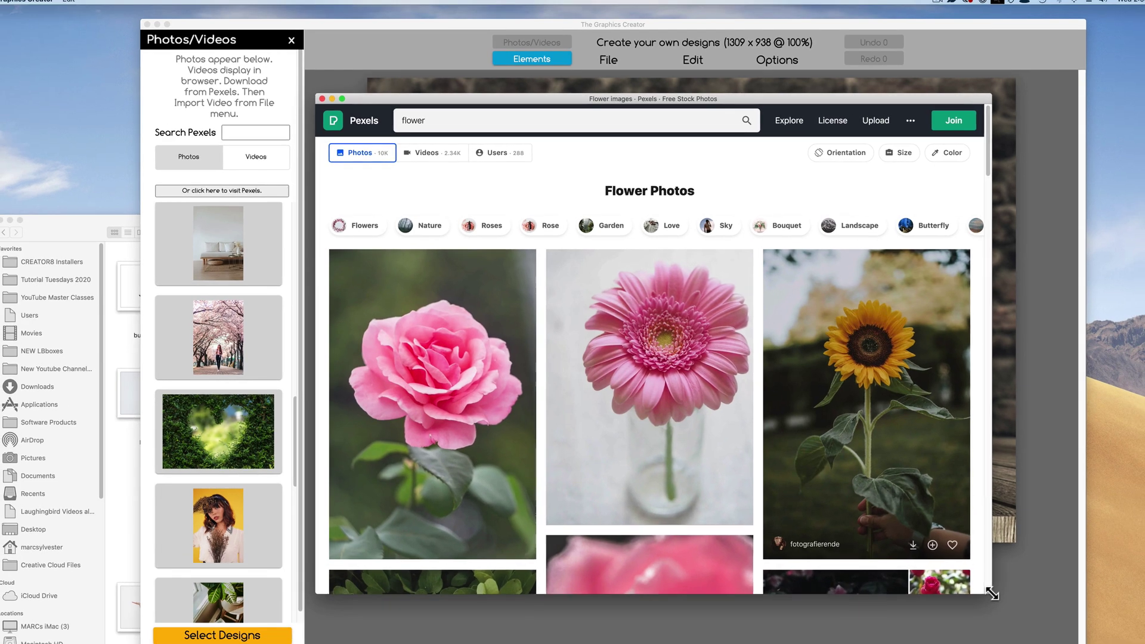
{"action": "left_click_drag", "start_coordinate": [991, 594], "coordinate": [990, 591]}
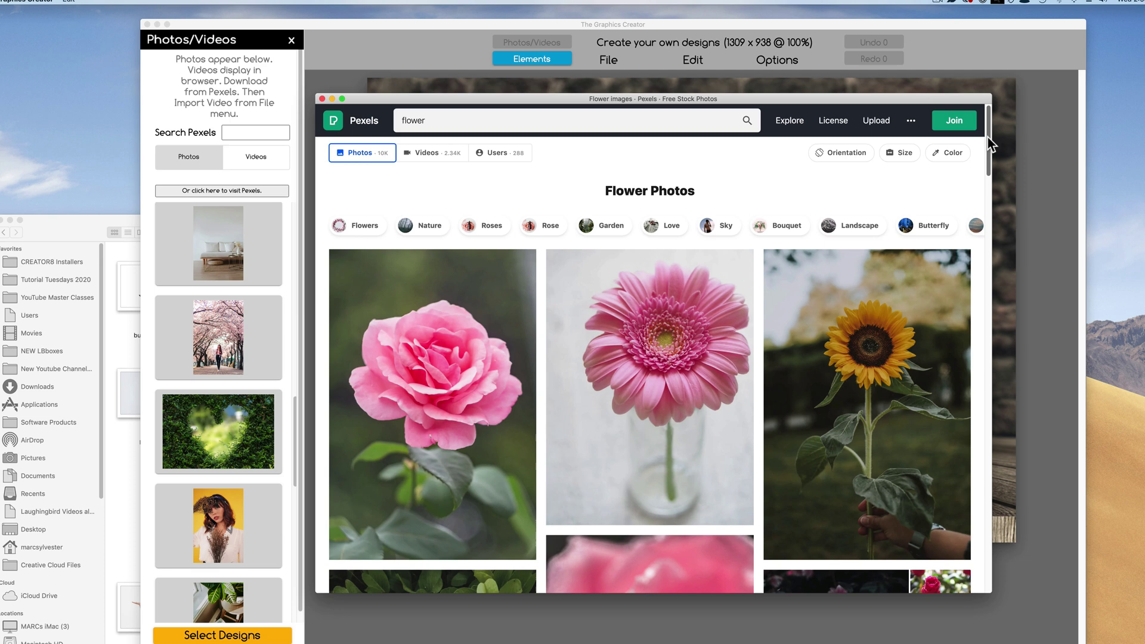
{"action": "left_click_drag", "start_coordinate": [990, 143], "coordinate": [990, 369]}
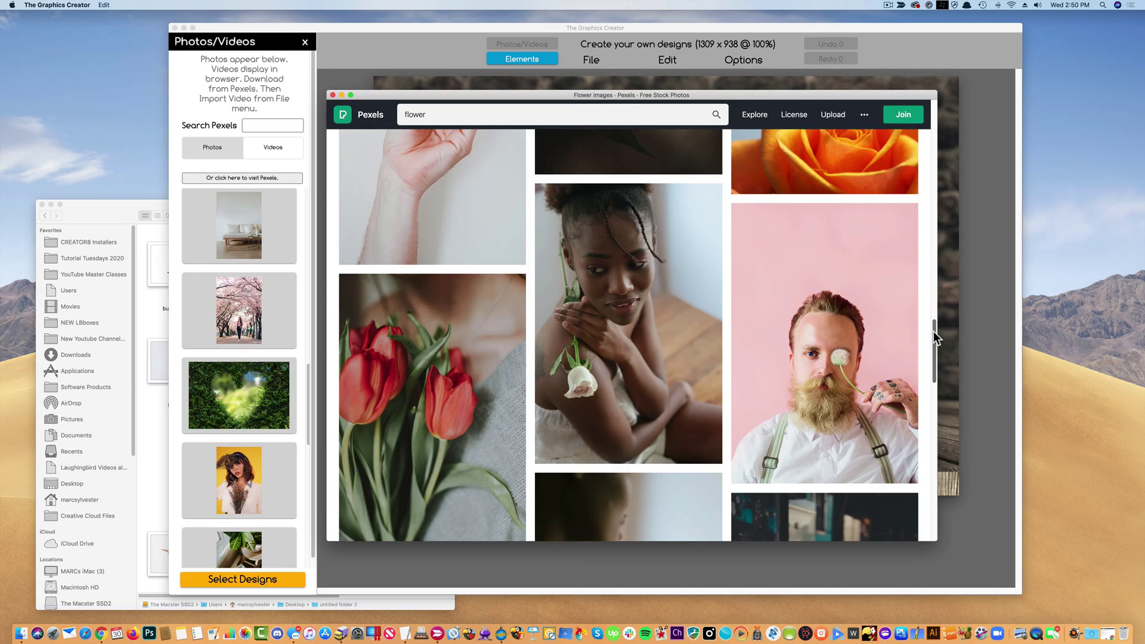
{"action": "left_click_drag", "start_coordinate": [934, 336], "coordinate": [940, 474]}
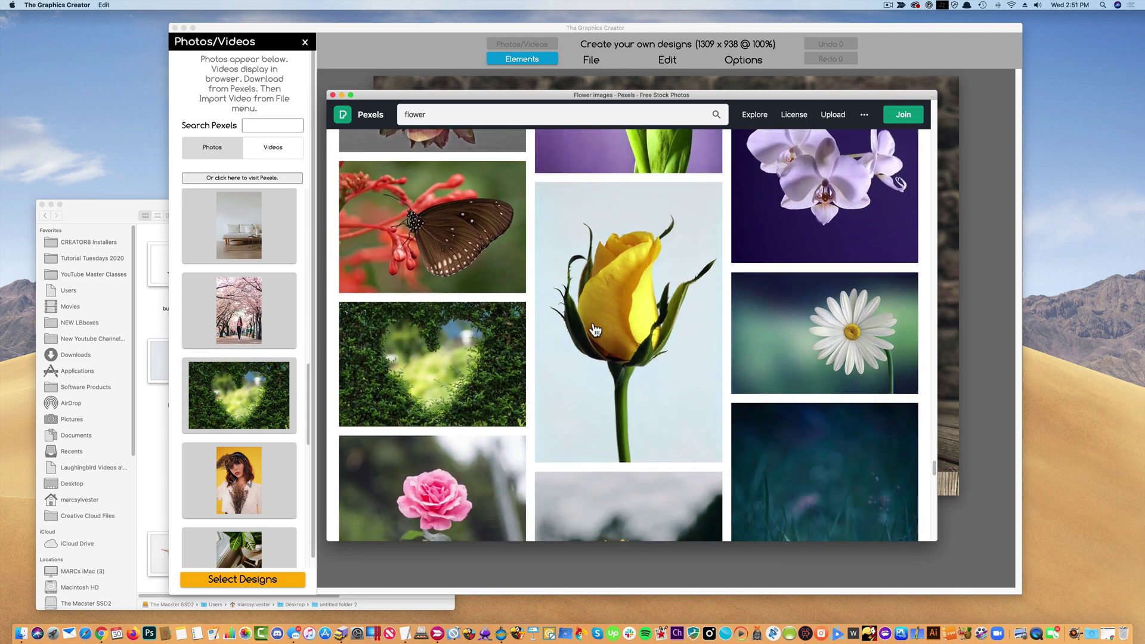
Download and save the yellow rose photo, dismissing the thank-the-photographer message.
{"action": "mouse_move", "coordinate": [601, 328]}
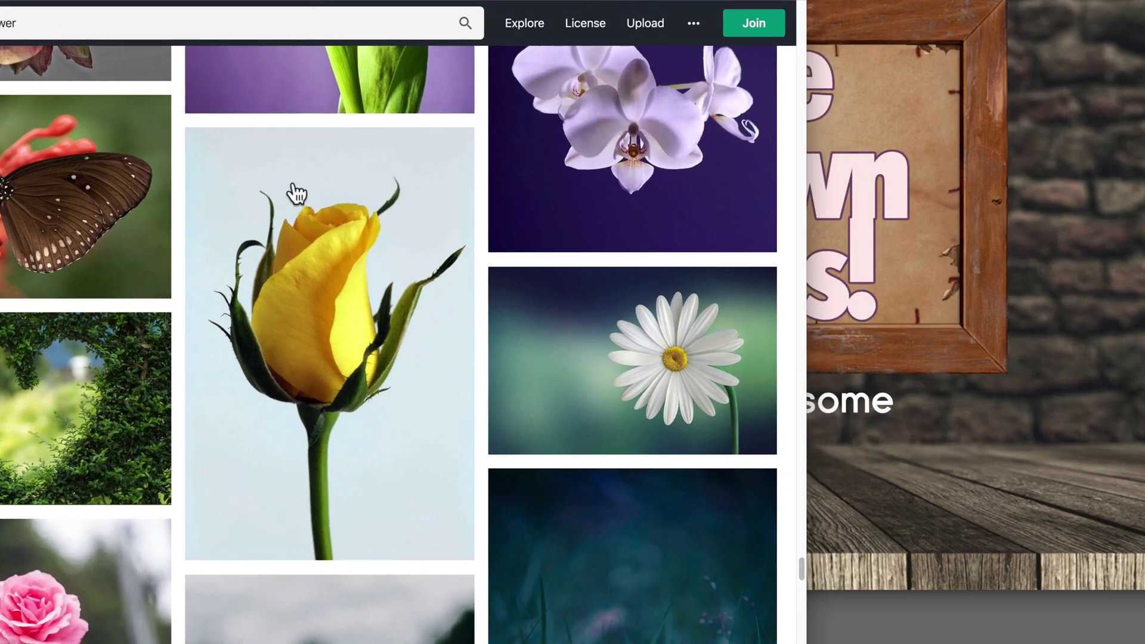
{"action": "left_click_drag", "start_coordinate": [297, 193], "coordinate": [834, 209]}
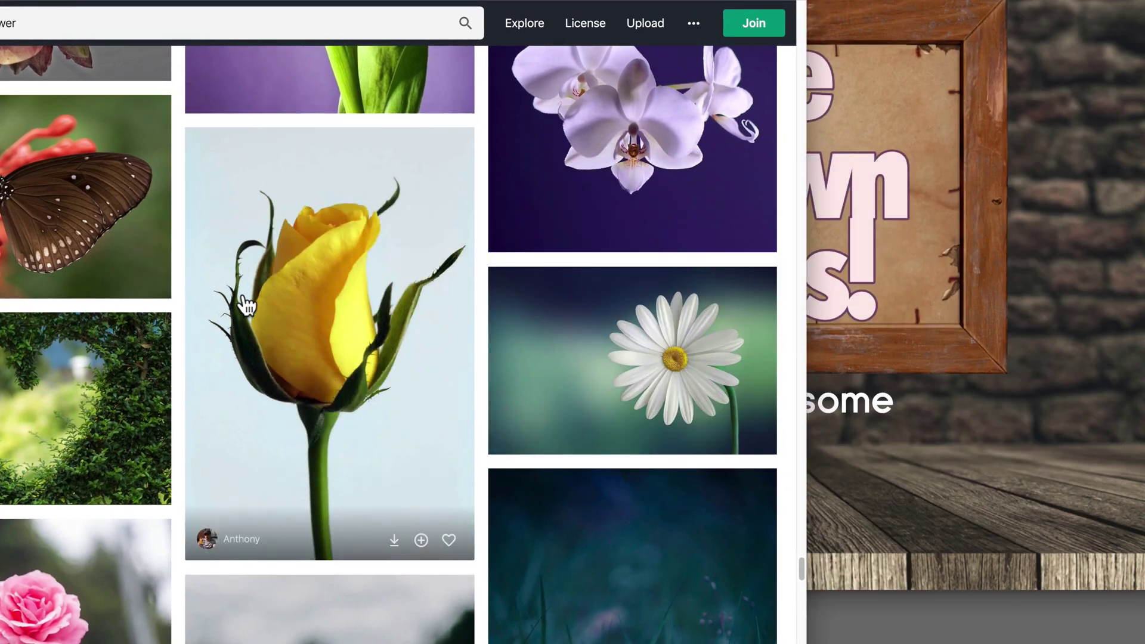
{"action": "left_click", "coordinate": [394, 541]}
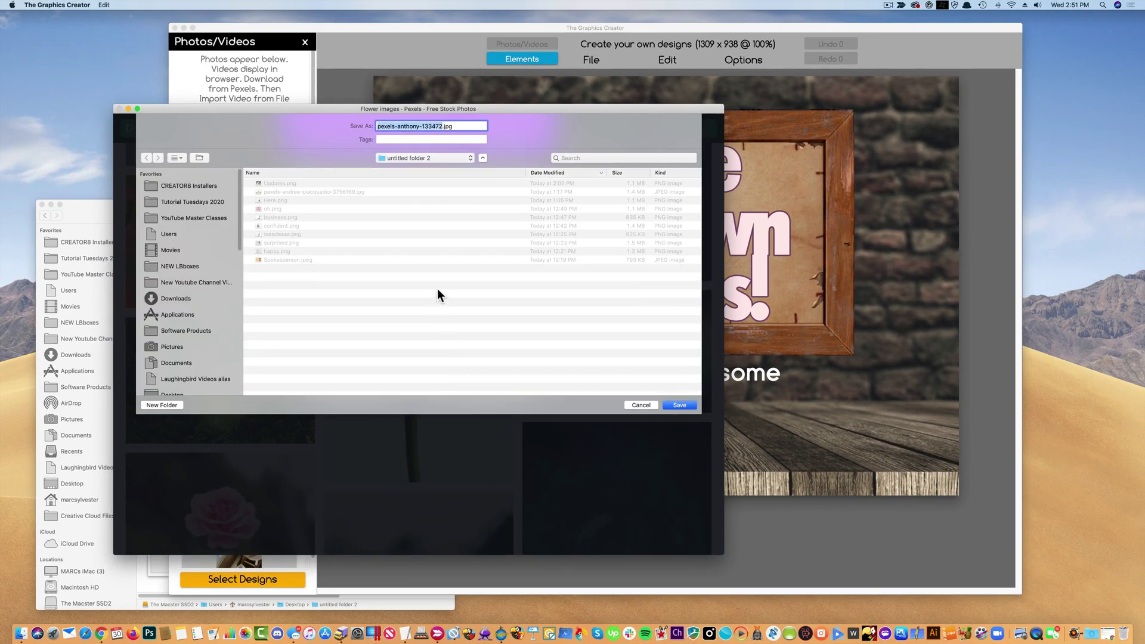
{"action": "key", "text": "Return"}
{"action": "left_click", "coordinate": [204, 132]}
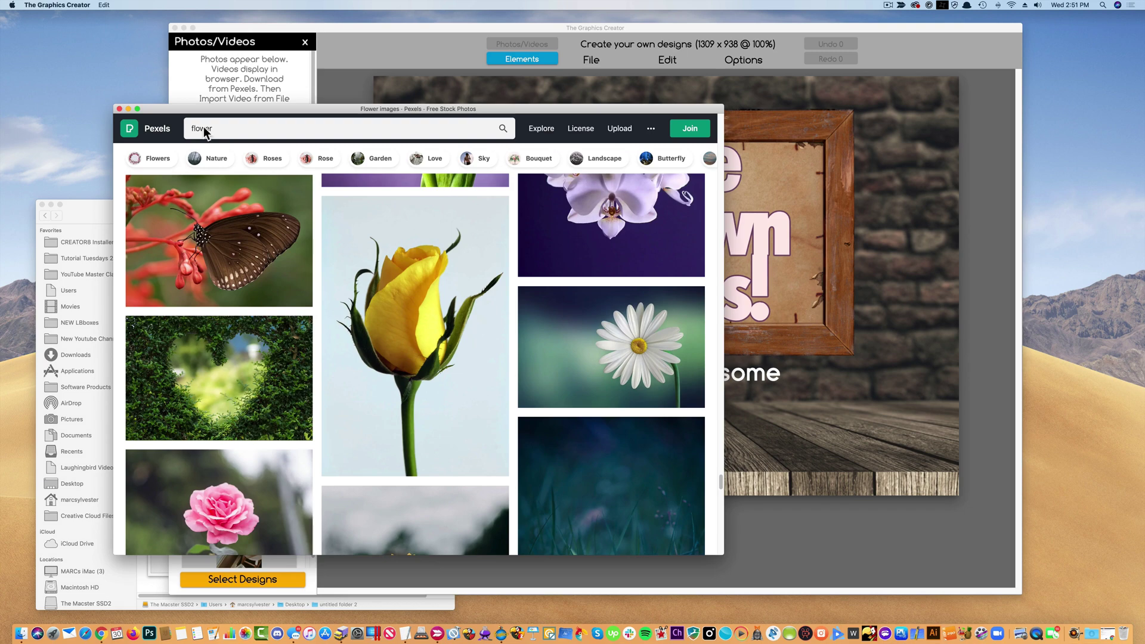
Close Pexels and drop the downloaded rose JPG from Finder onto the canvas.
{"action": "left_click", "coordinate": [119, 109]}
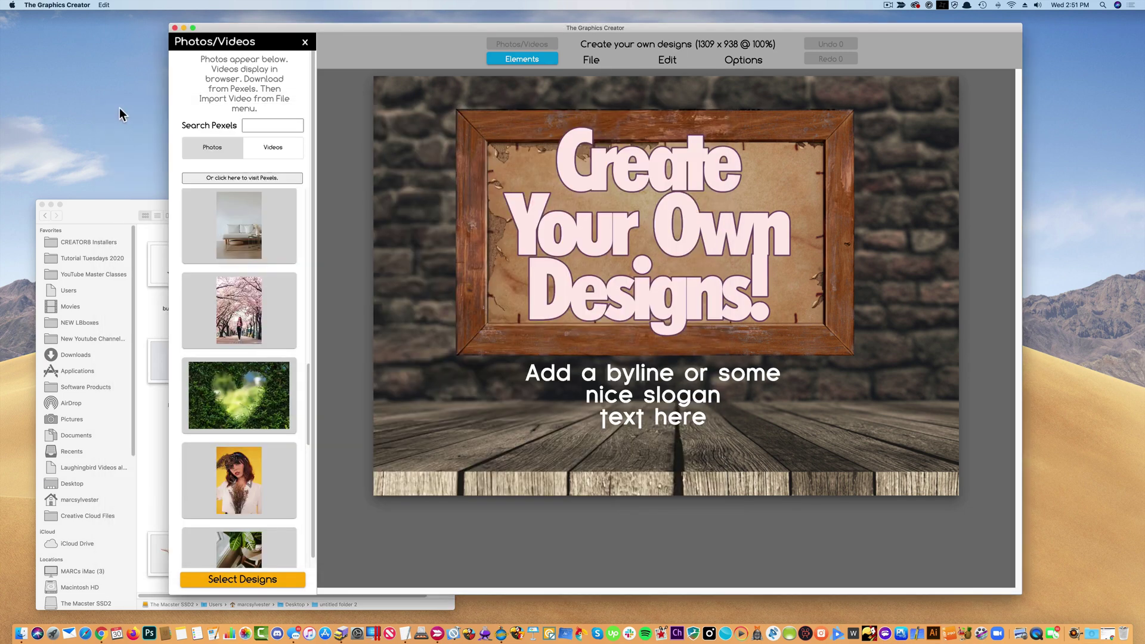
{"action": "left_click", "coordinate": [119, 206]}
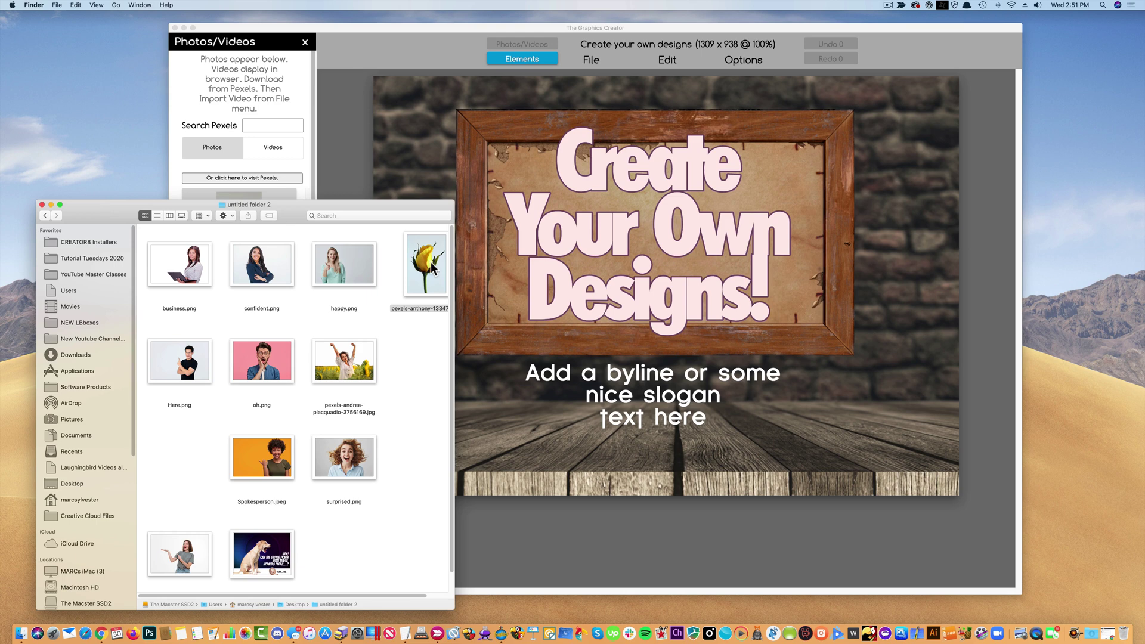
{"action": "left_click_drag", "start_coordinate": [428, 268], "coordinate": [604, 210]}
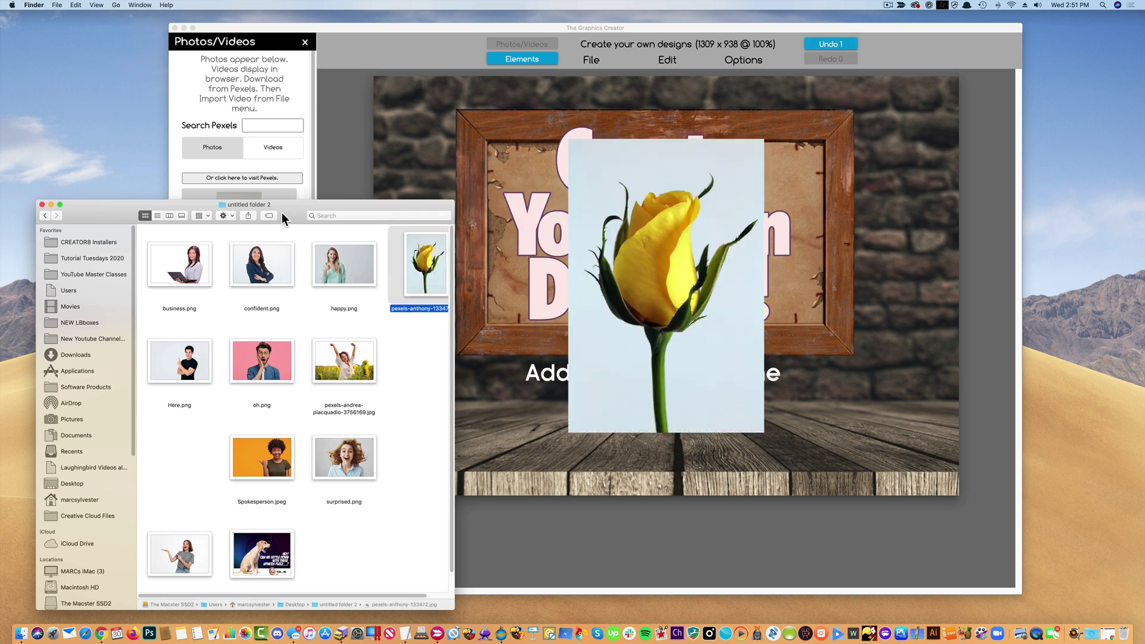
{"action": "left_click", "coordinate": [51, 204]}
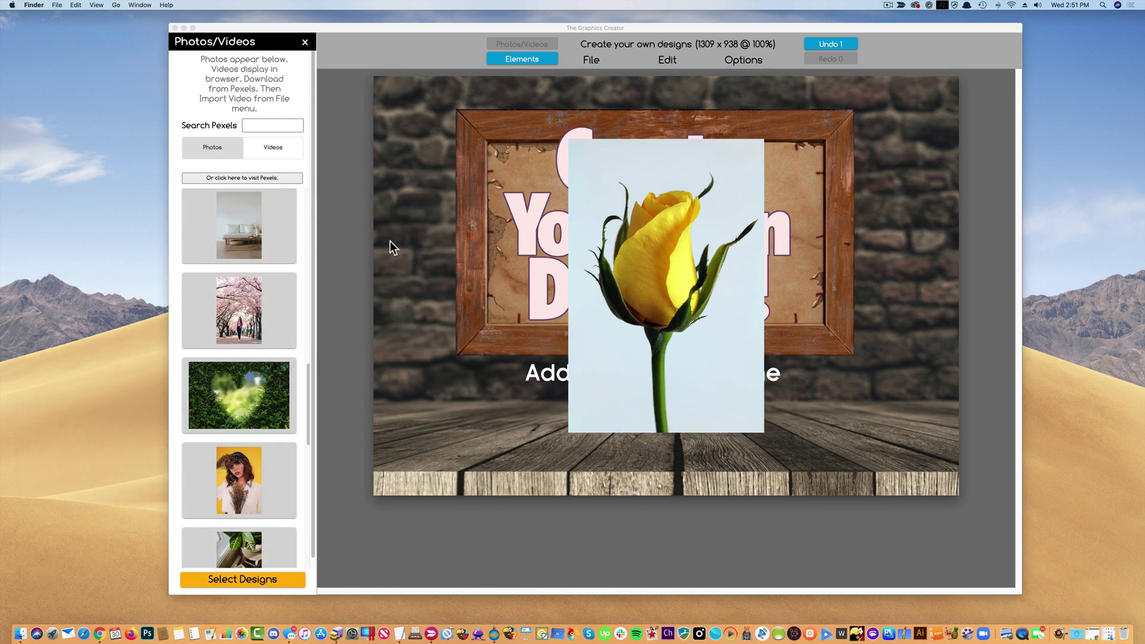
Enlarge the rose image and move it over the frame's left side.
{"action": "left_click", "coordinate": [637, 262]}
{"action": "left_click_drag", "start_coordinate": [611, 337], "coordinate": [554, 356]}
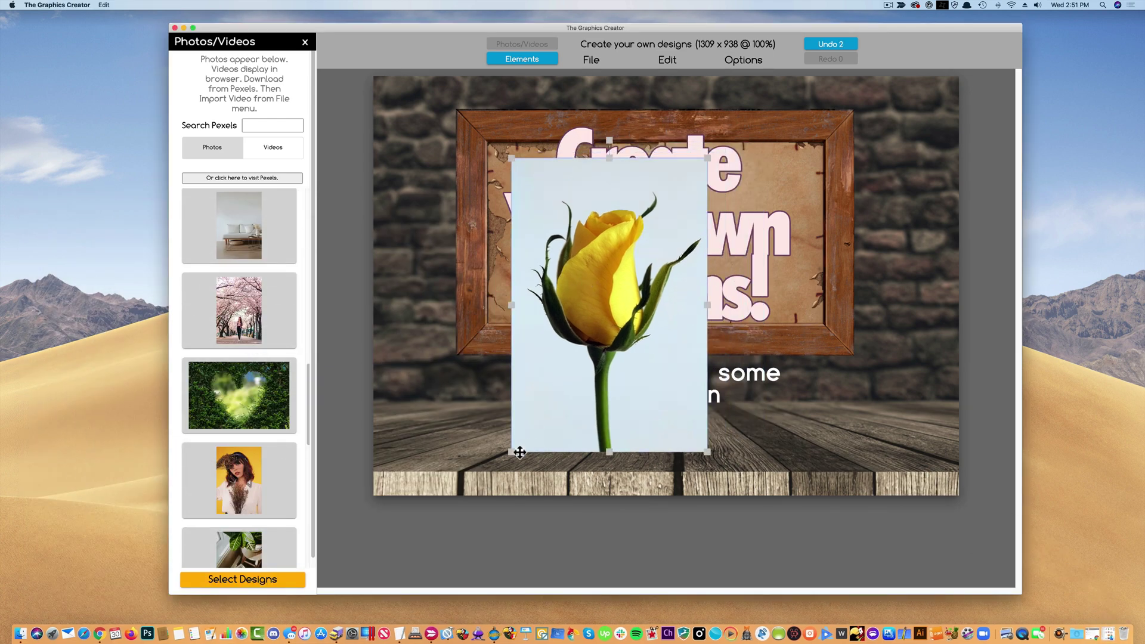
{"action": "left_click_drag", "start_coordinate": [511, 456], "coordinate": [430, 516]}
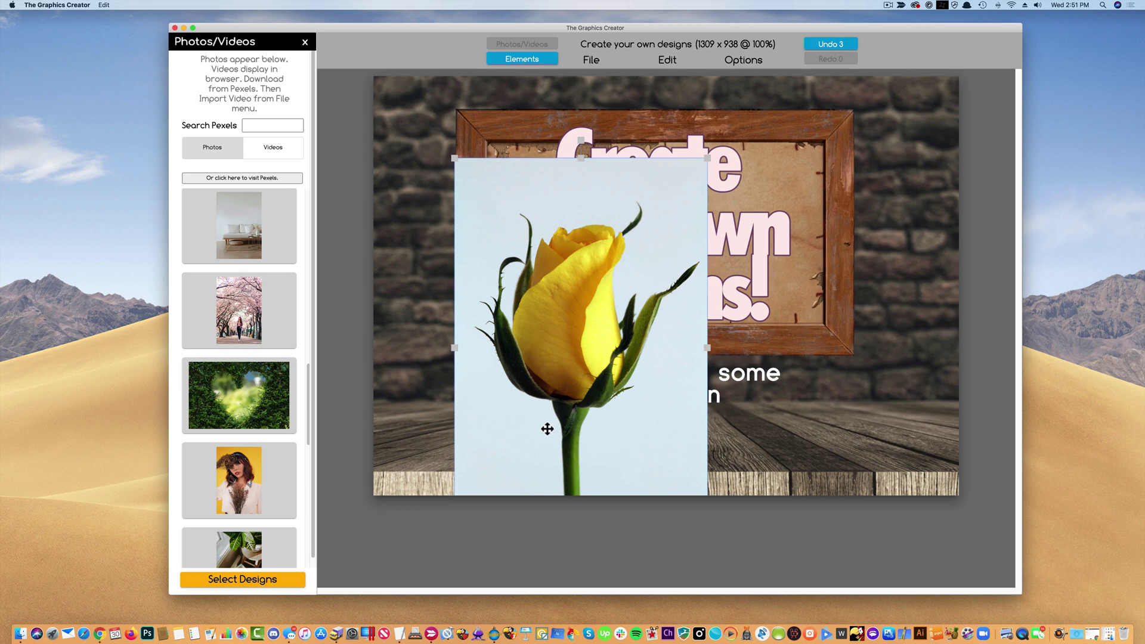
{"action": "left_click_drag", "start_coordinate": [544, 429], "coordinate": [477, 406]}
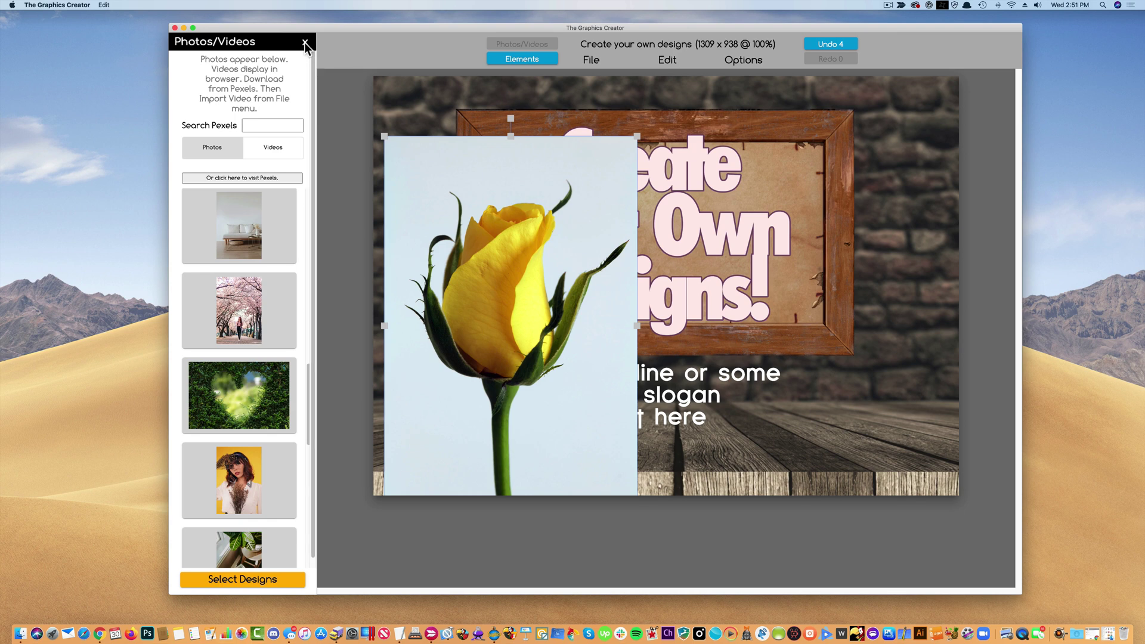
Remove the rose's white background with Color Distance 45 and nudge it up-left.
{"action": "left_click", "coordinate": [304, 41]}
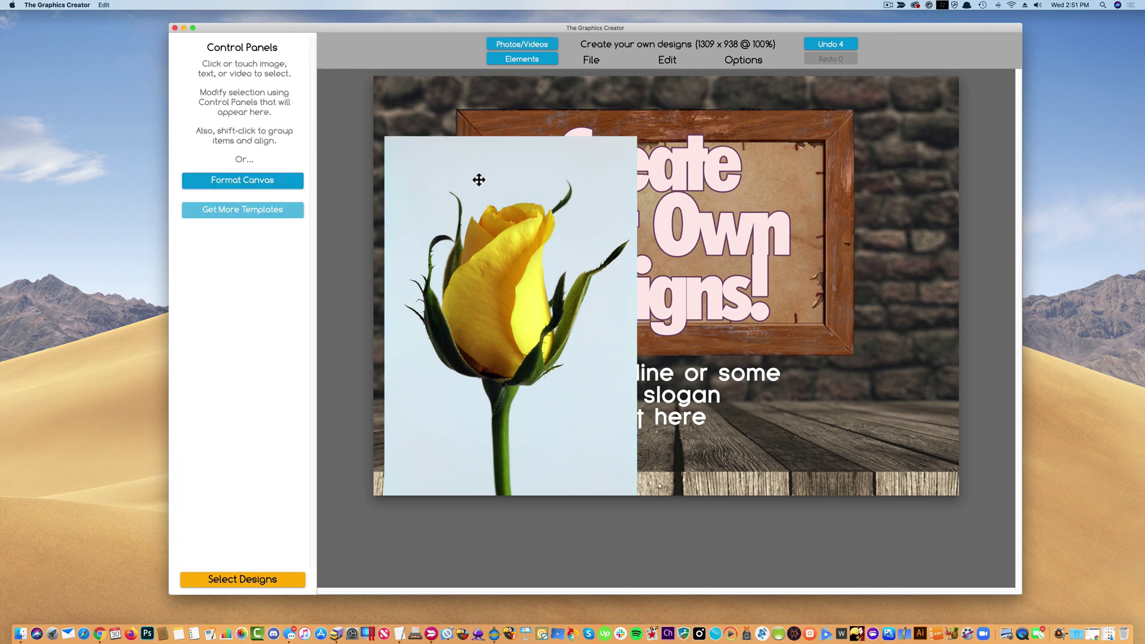
{"action": "left_click", "coordinate": [512, 226]}
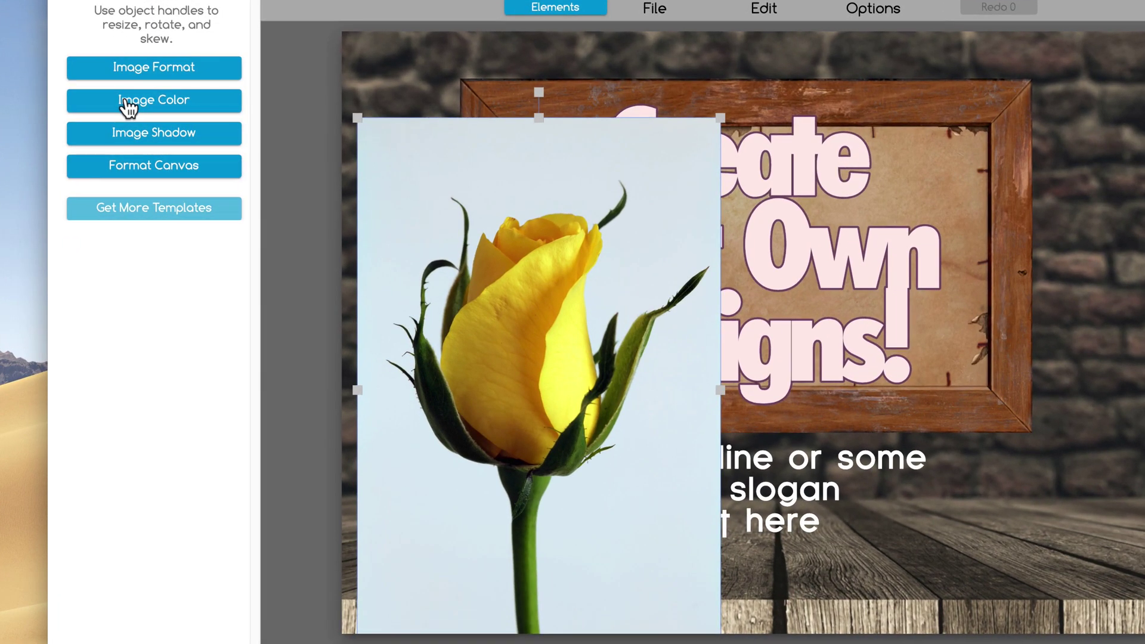
{"action": "left_click", "coordinate": [127, 106]}
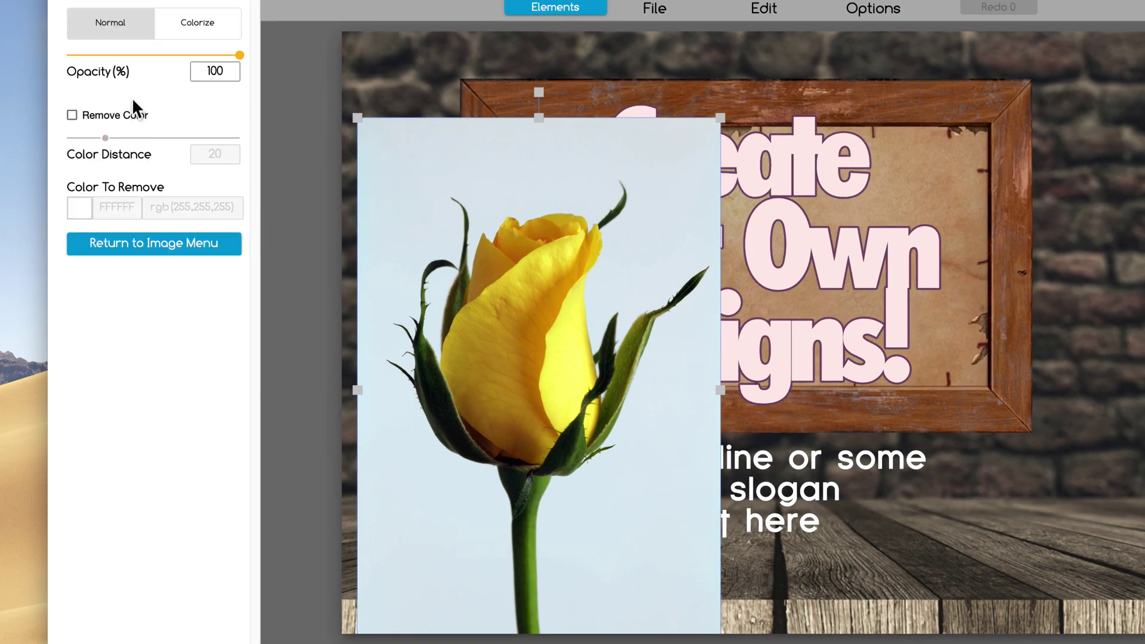
{"action": "left_click", "coordinate": [72, 116]}
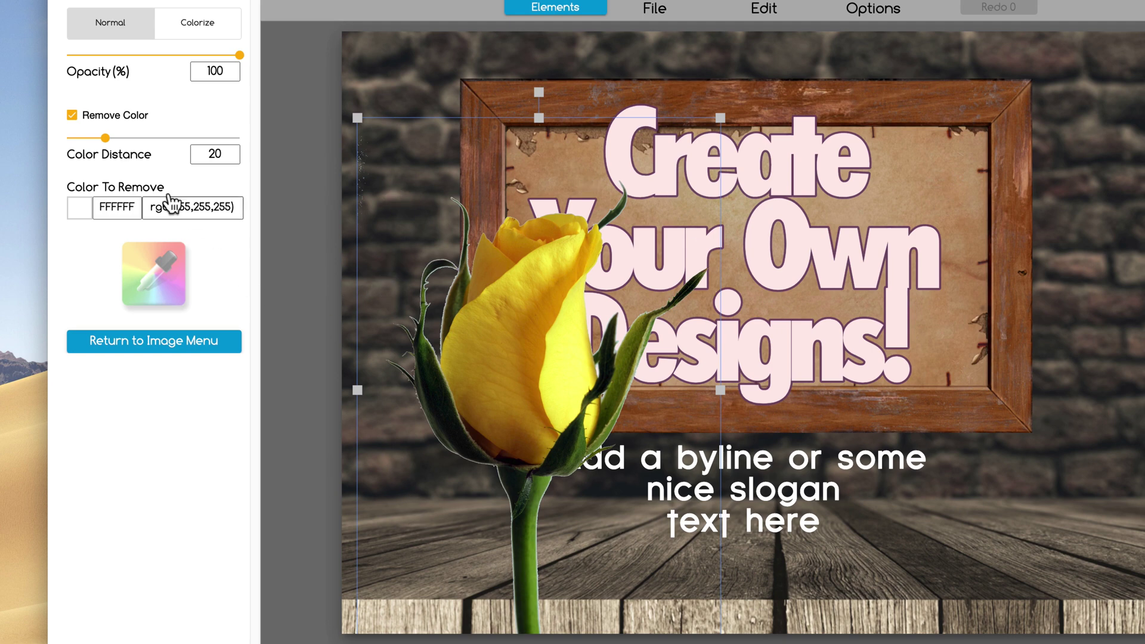
{"action": "left_click_drag", "start_coordinate": [103, 138], "coordinate": [153, 143]}
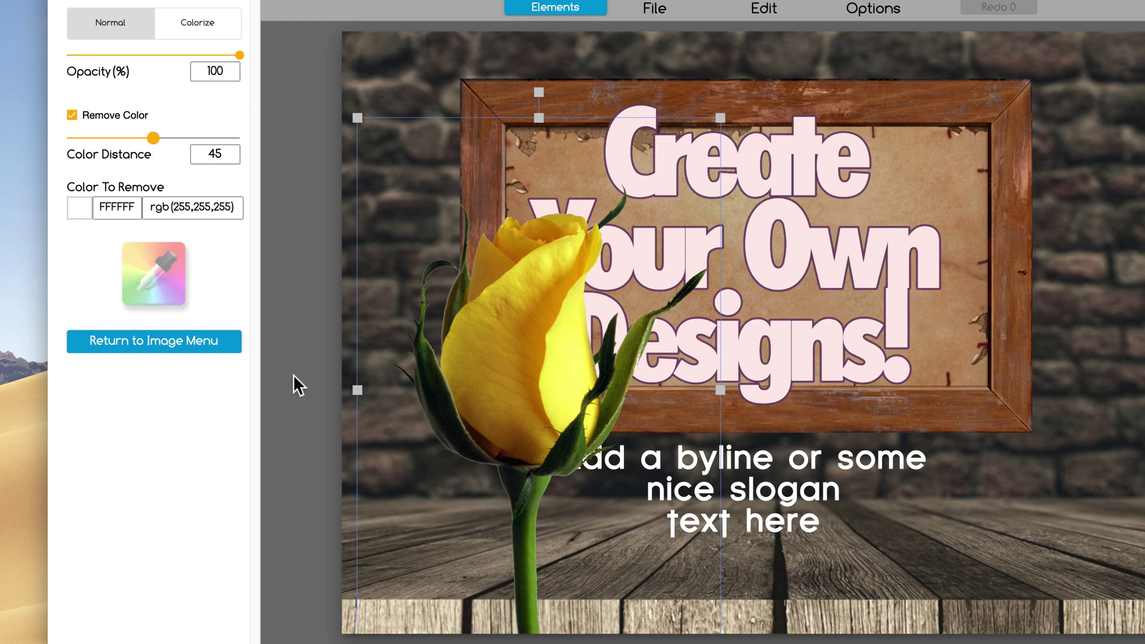
{"action": "left_click_drag", "start_coordinate": [522, 389], "coordinate": [513, 381]}
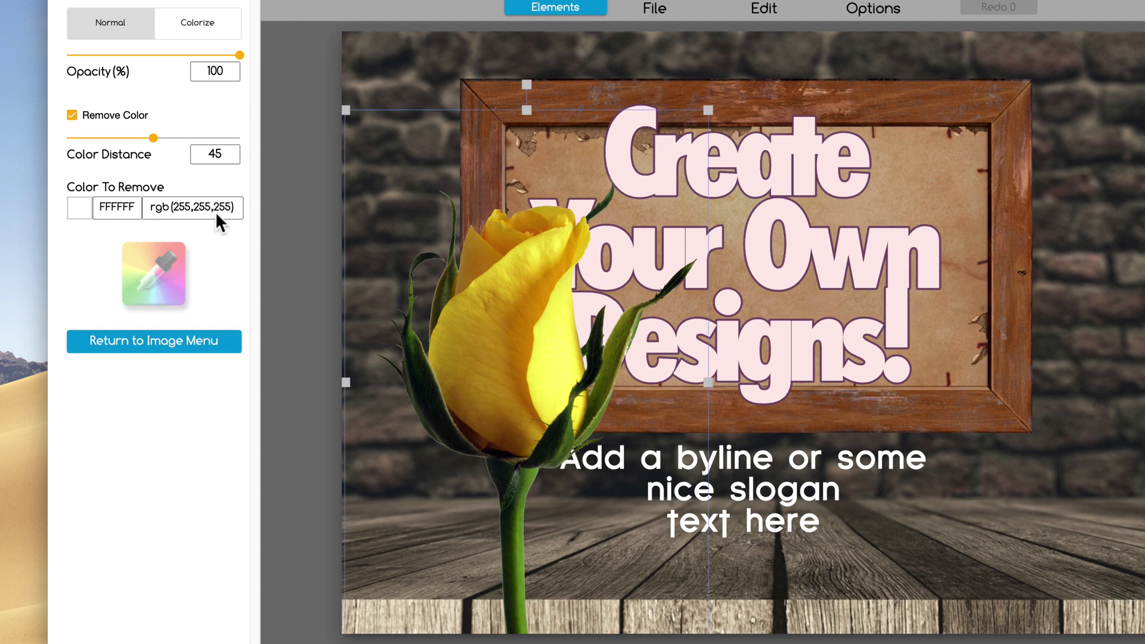
Set the rose's Image Shadow Distance to 48 and Blur to 67 with lower opacity.
{"action": "left_click", "coordinate": [122, 351]}
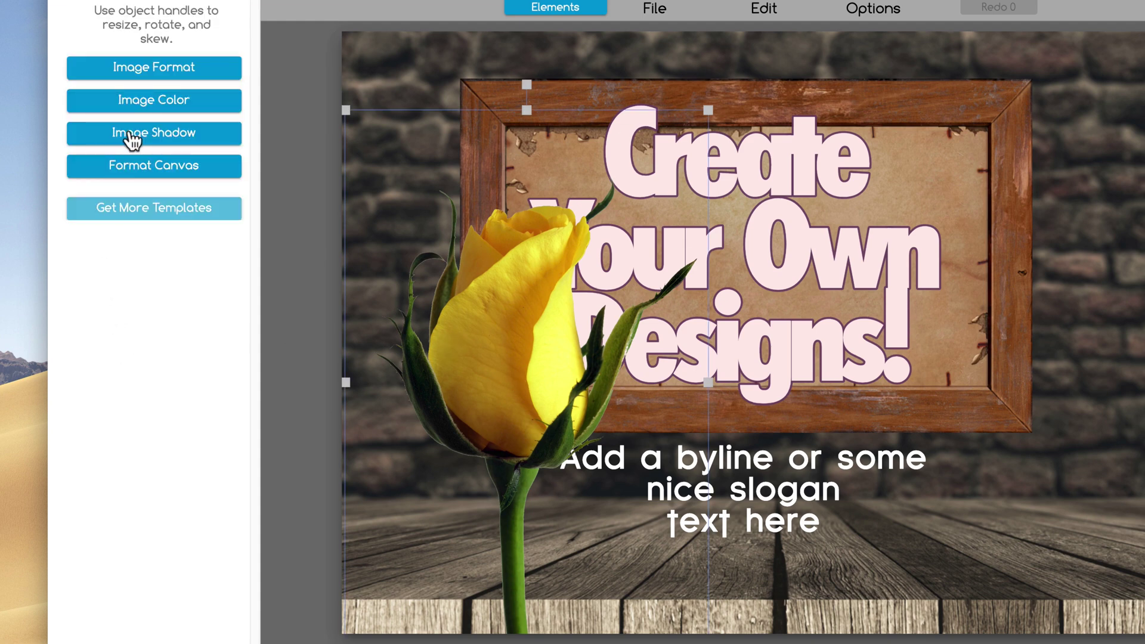
{"action": "left_click", "coordinate": [132, 140]}
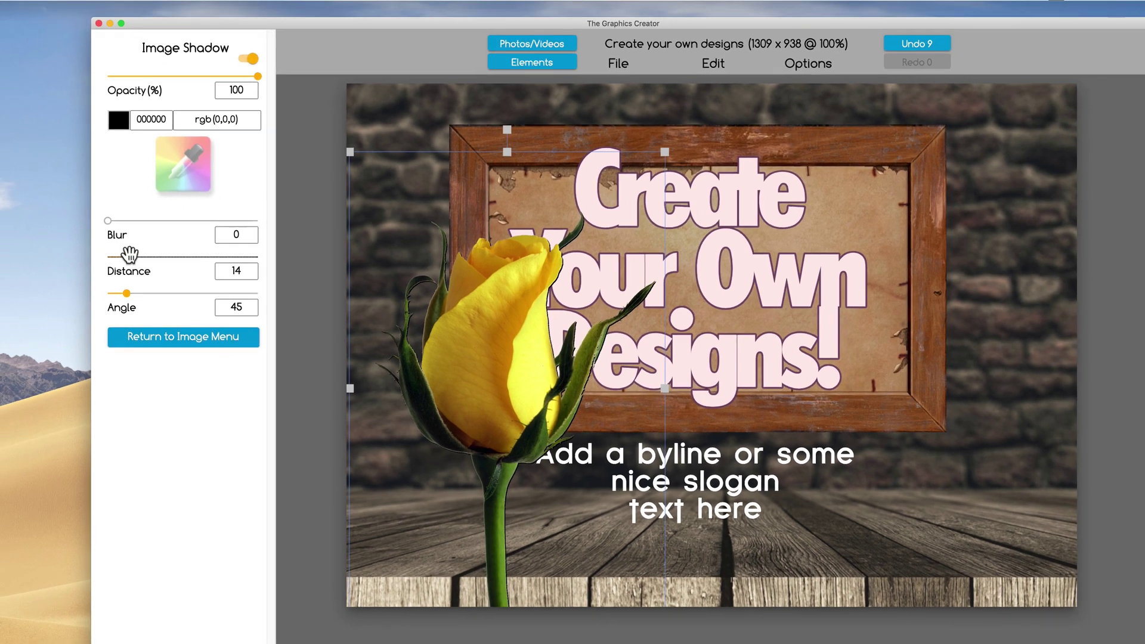
{"action": "left_click_drag", "start_coordinate": [92, 232], "coordinate": [138, 223]}
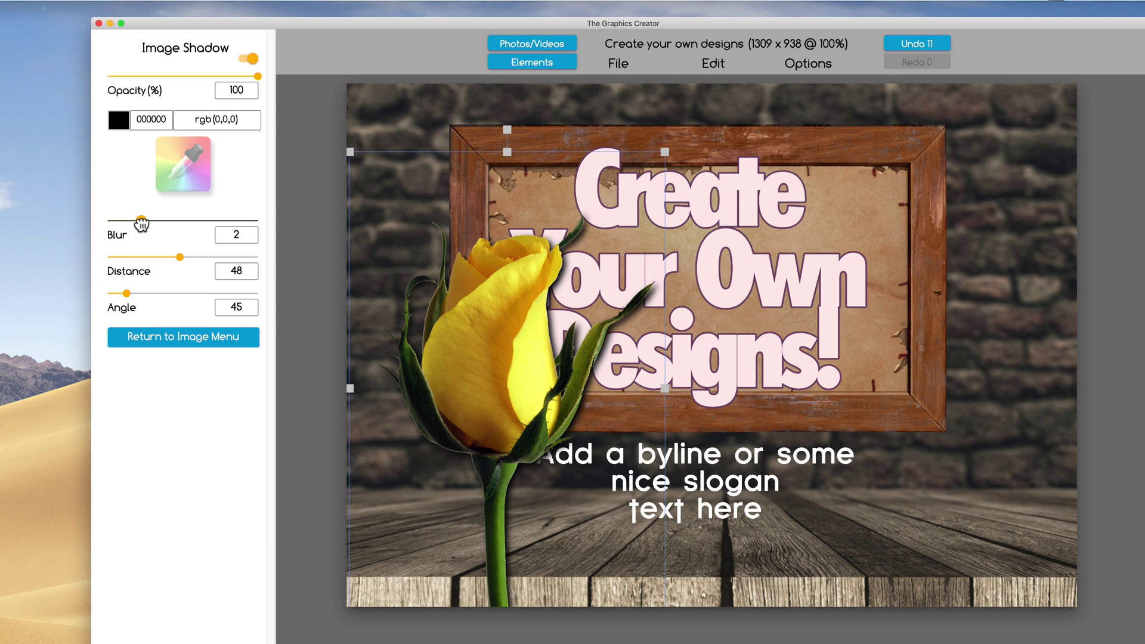
{"action": "left_click_drag", "start_coordinate": [258, 76], "coordinate": [171, 77]}
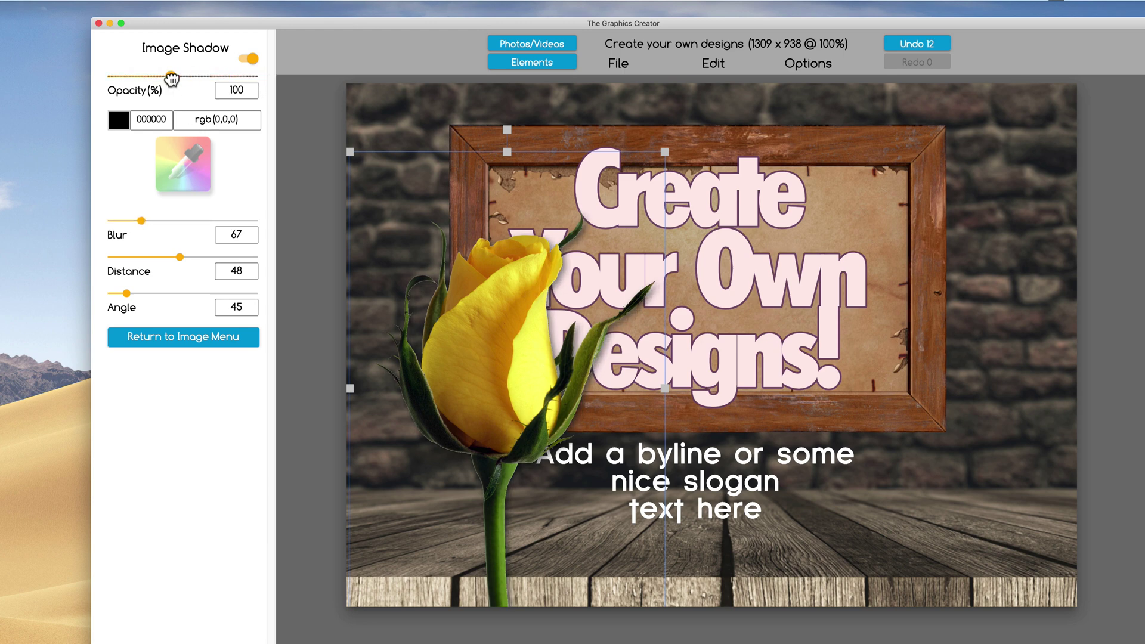
{"action": "left_click", "coordinate": [978, 460]}
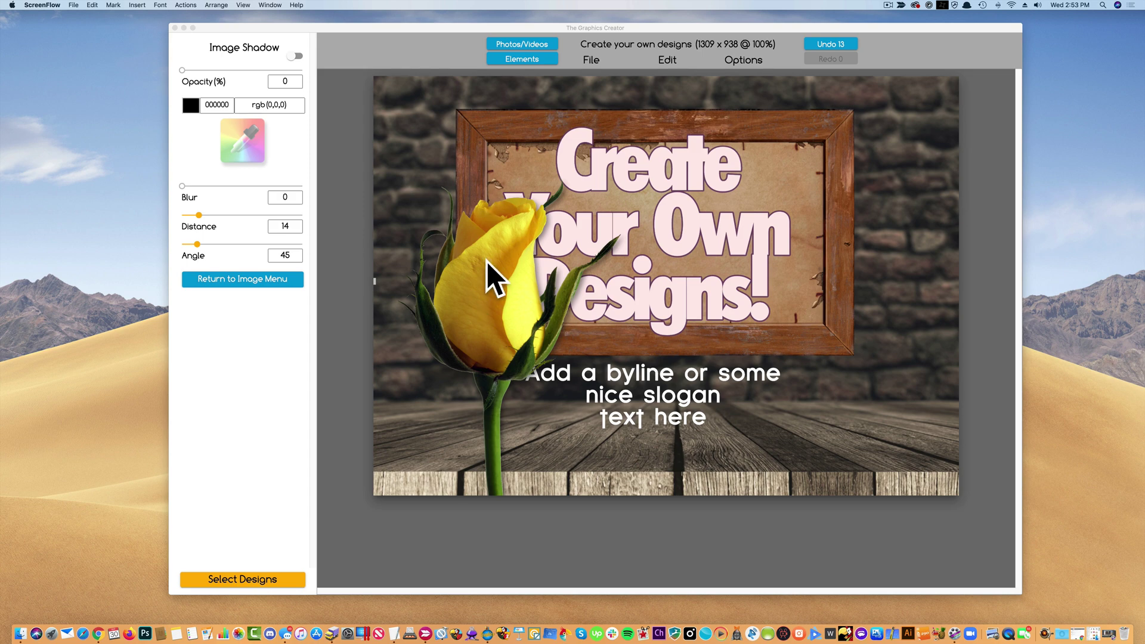
Drop Spokesperson.jpeg from Finder onto the canvas and select the new image.
{"action": "left_click", "coordinate": [23, 629]}
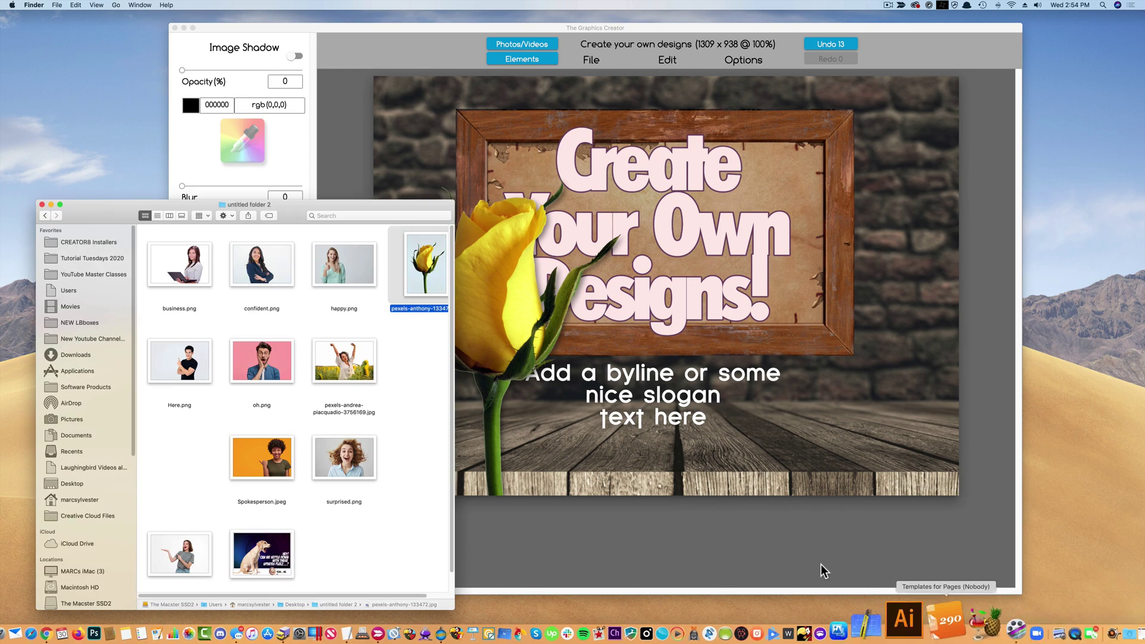
{"action": "left_click_drag", "start_coordinate": [261, 475], "coordinate": [718, 323]}
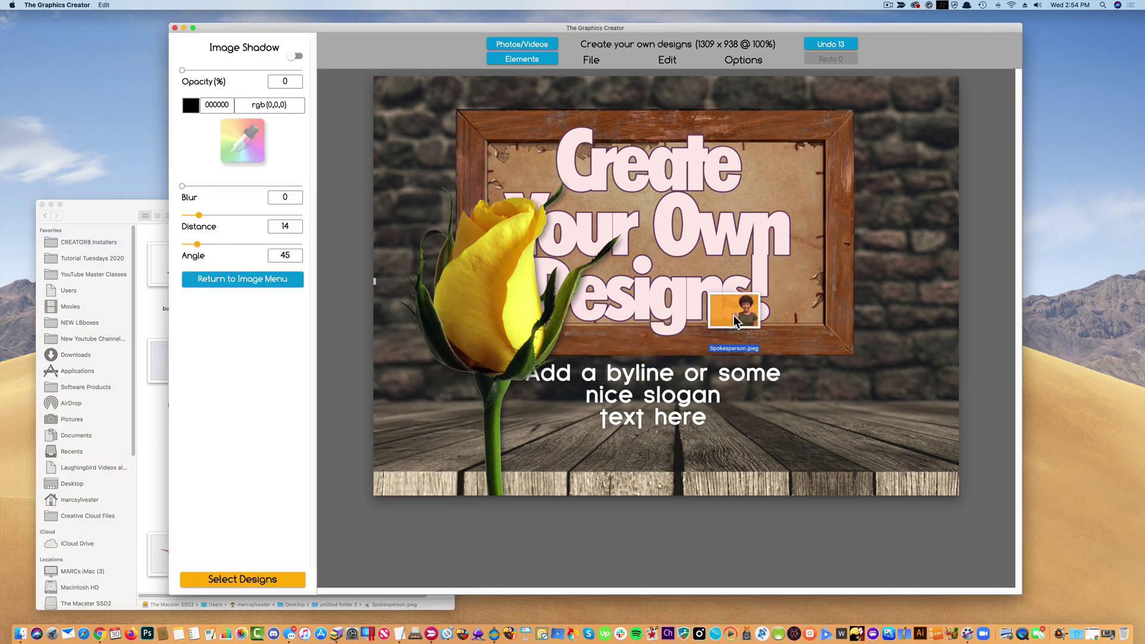
{"action": "left_click", "coordinate": [668, 248]}
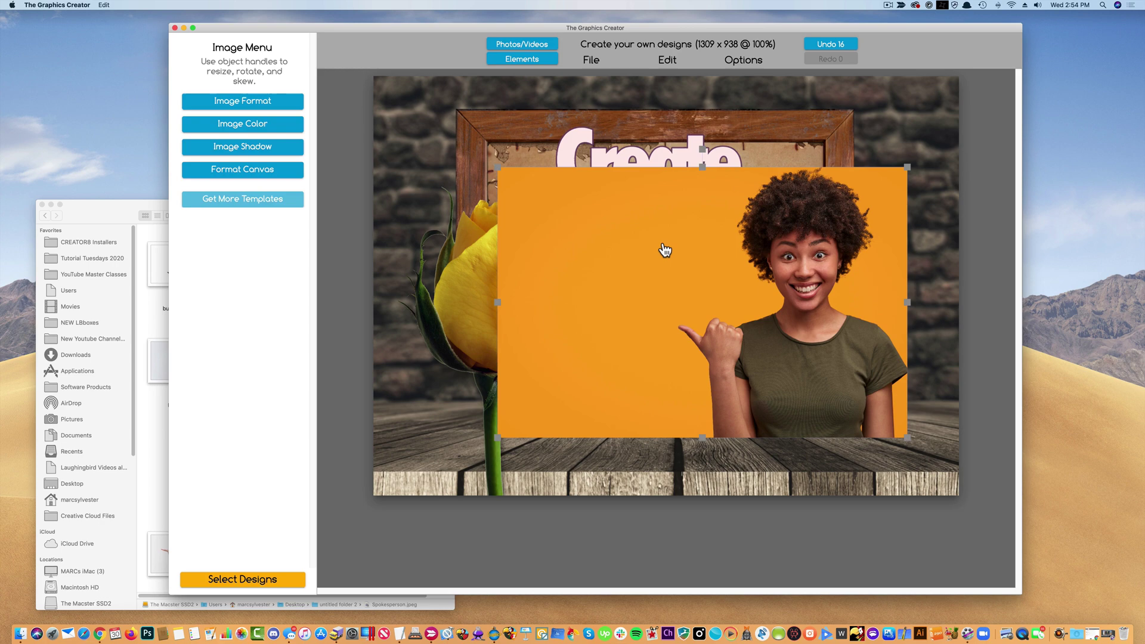
Turn on Remove Color and eyedrop the orange background out of the woman's photo.
{"action": "left_click", "coordinate": [234, 124]}
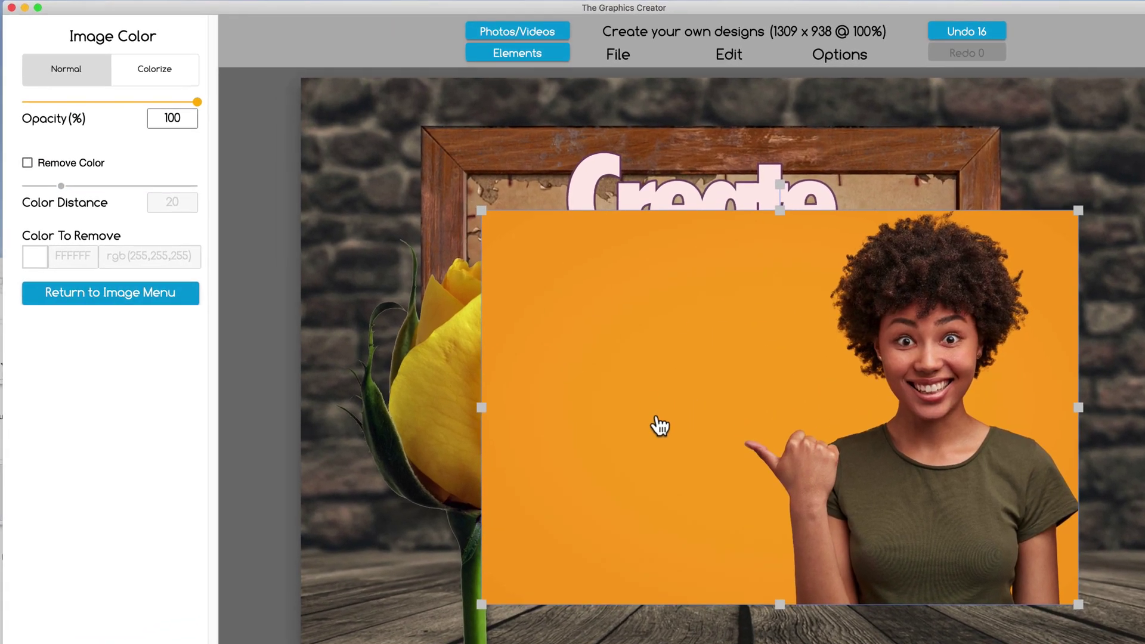
{"action": "left_click", "coordinate": [27, 164]}
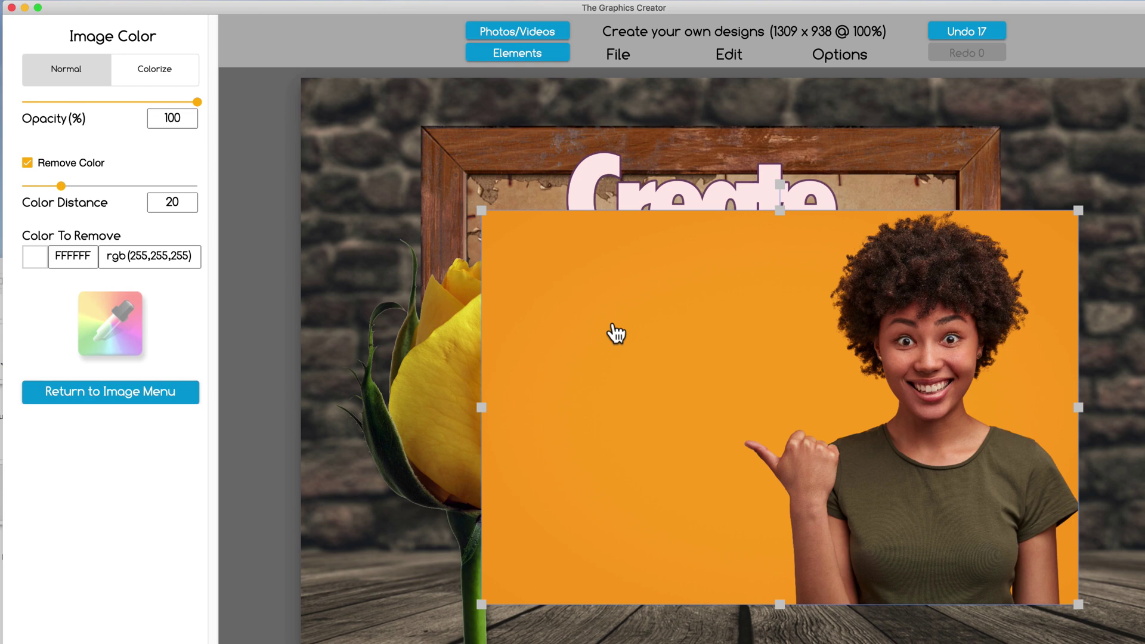
{"action": "left_click", "coordinate": [122, 326]}
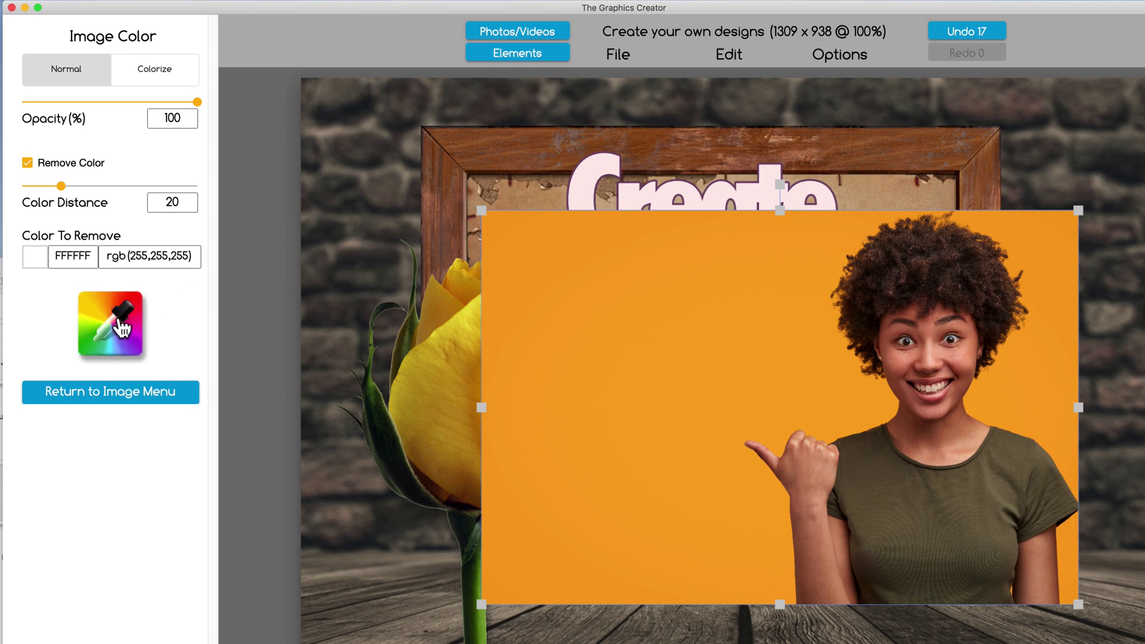
{"action": "left_click", "coordinate": [648, 281]}
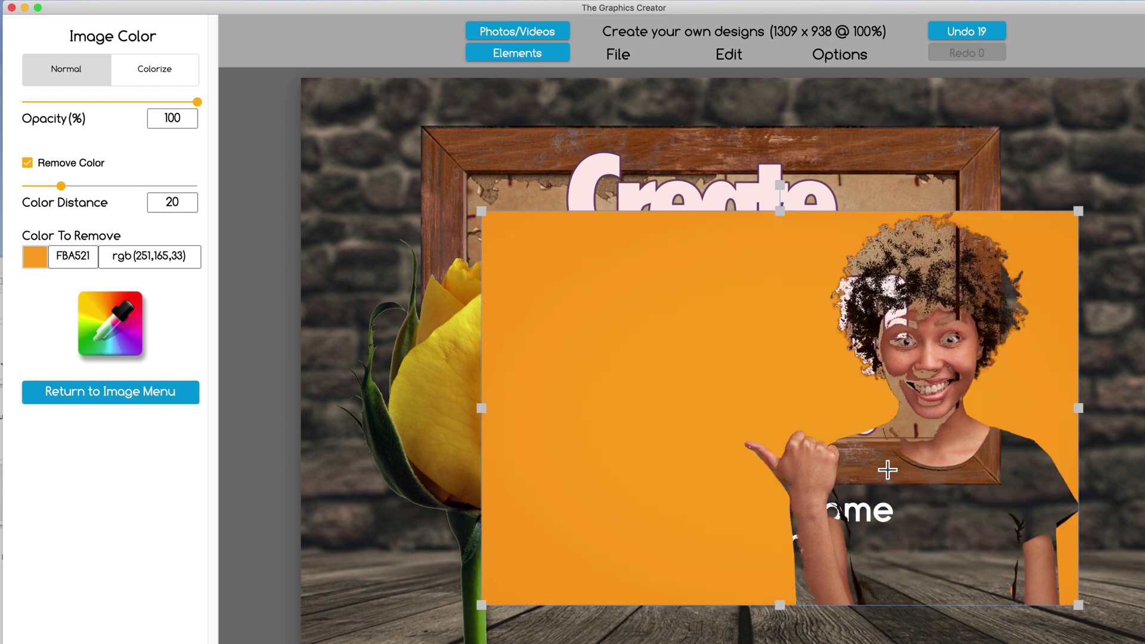
{"action": "left_click", "coordinate": [887, 470]}
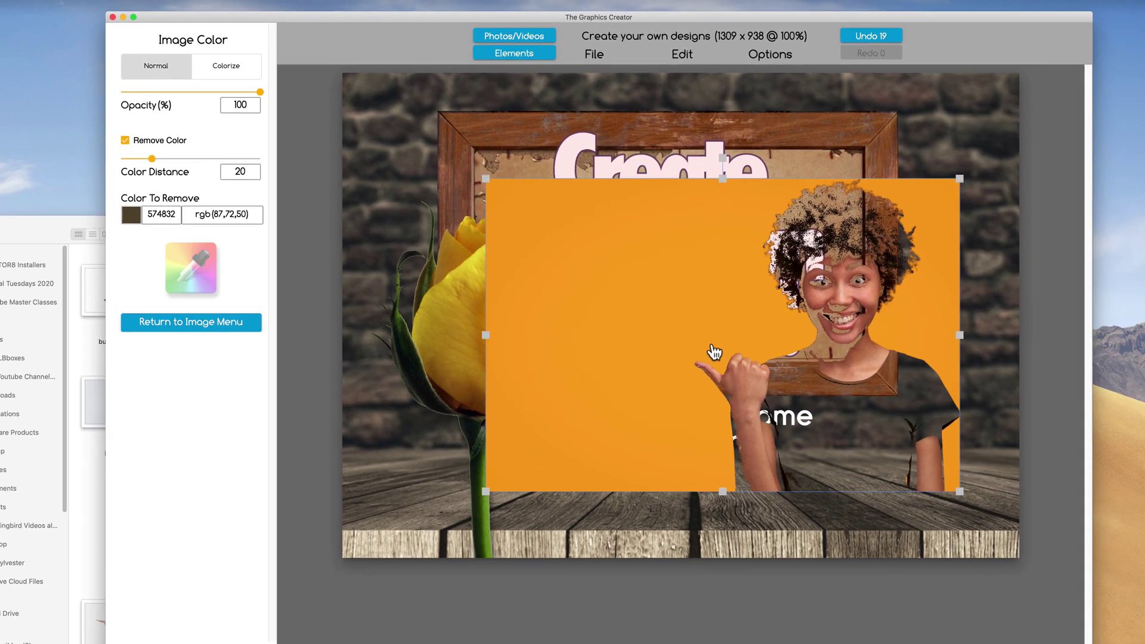
{"action": "left_click_drag", "start_coordinate": [713, 353], "coordinate": [735, 363]}
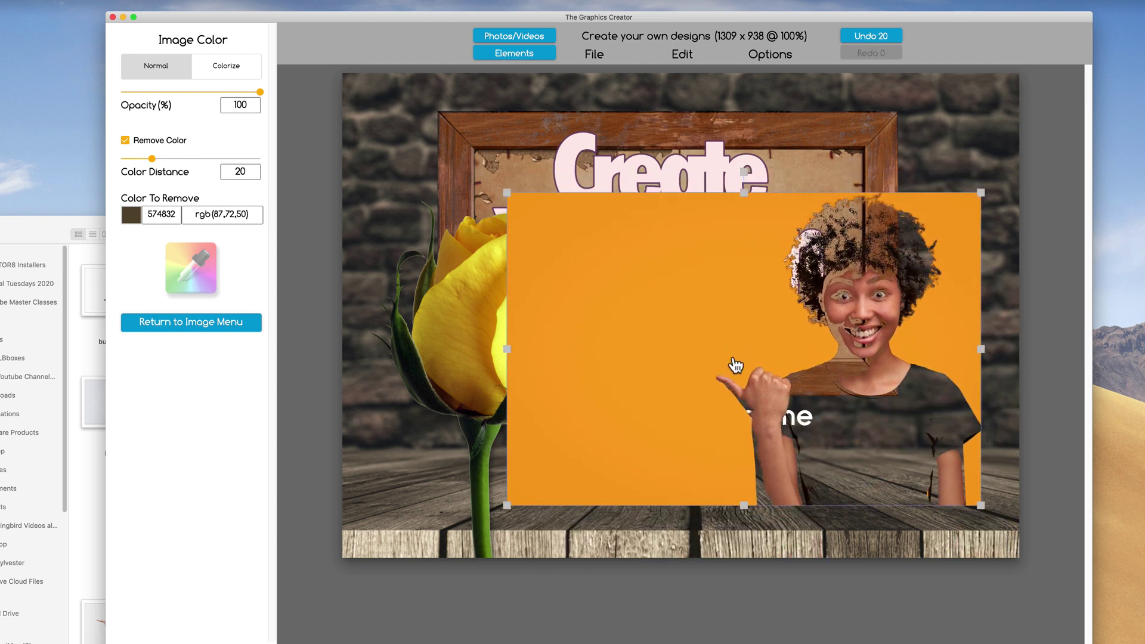
{"action": "left_click", "coordinate": [191, 273]}
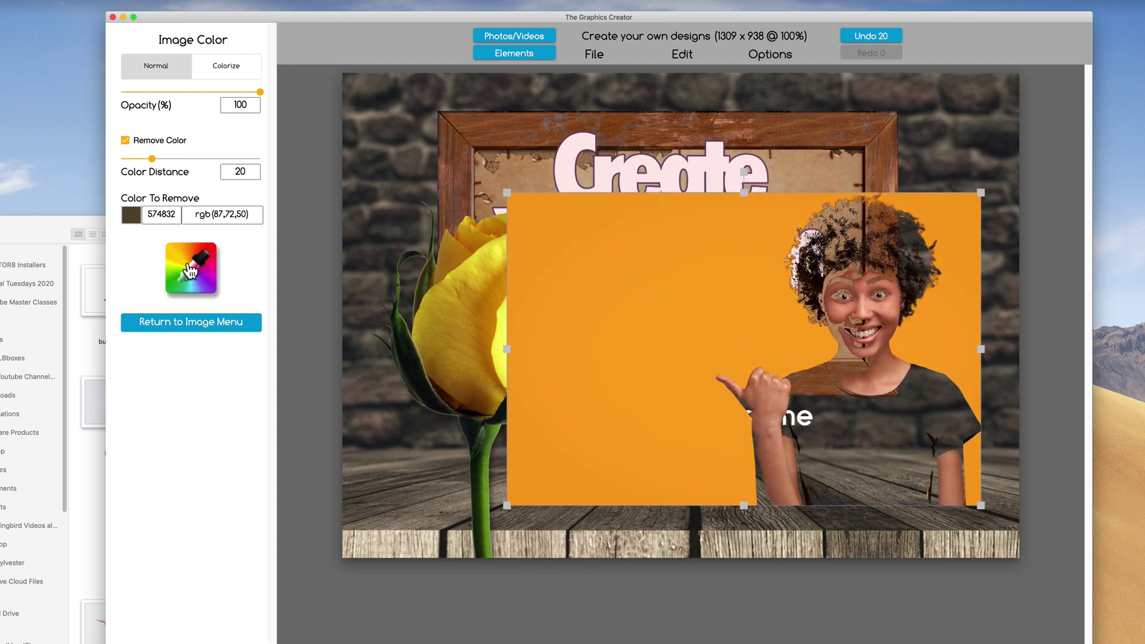
{"action": "left_click", "coordinate": [572, 270]}
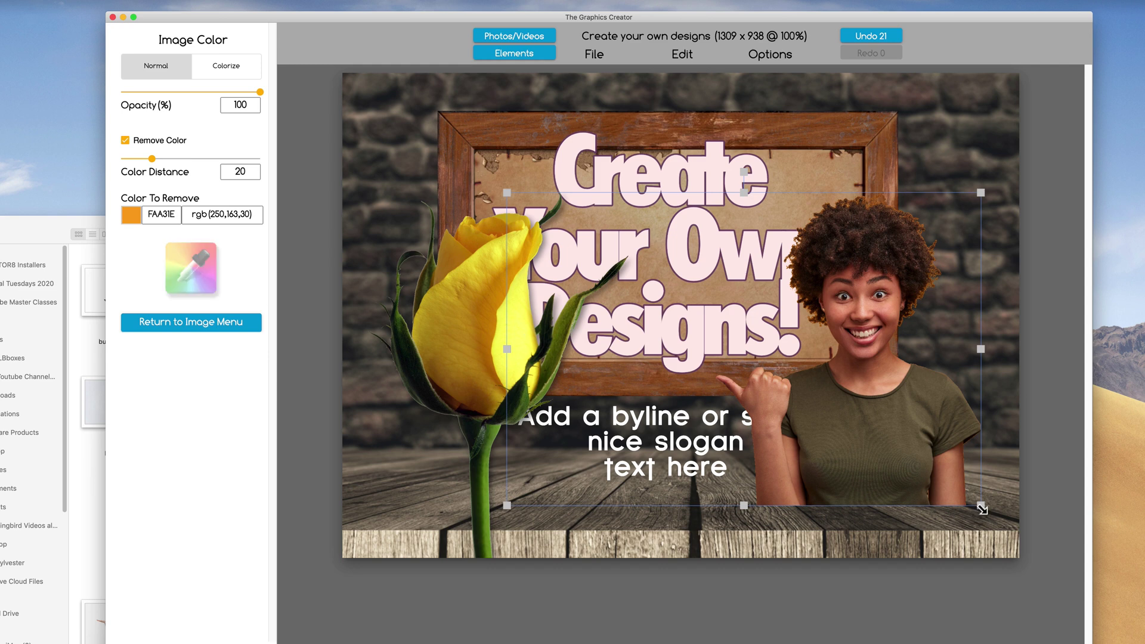
Enlarge the woman at the lower right and shrink the rose toward the bottom left.
{"action": "left_click_drag", "start_coordinate": [981, 509], "coordinate": [1055, 572]}
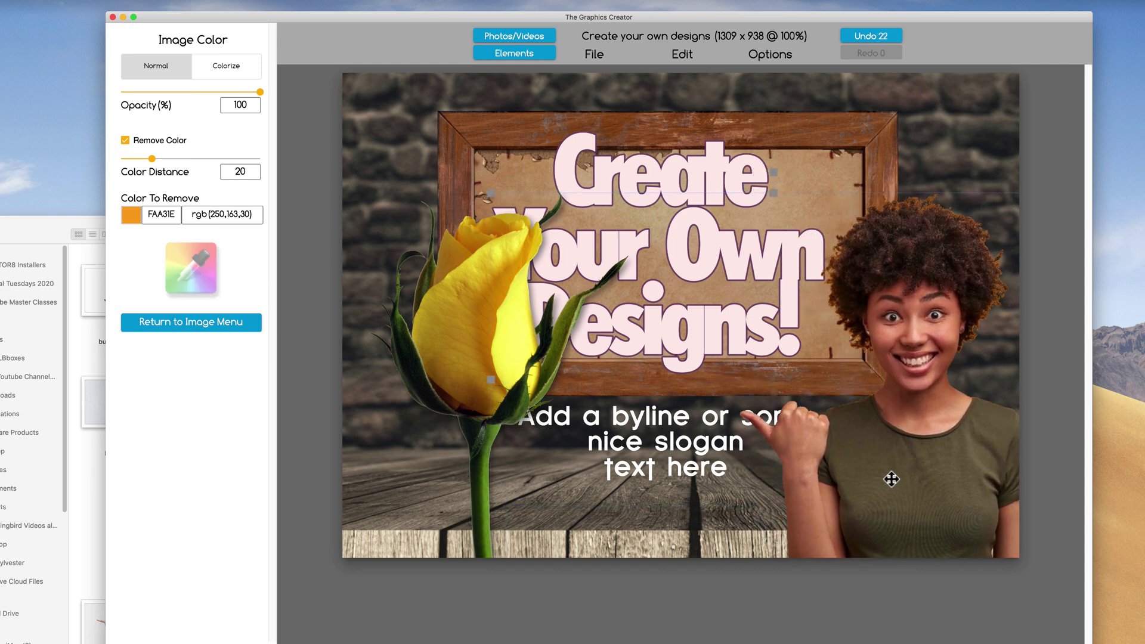
{"action": "left_click_drag", "start_coordinate": [891, 479], "coordinate": [880, 479]}
{"action": "left_click", "coordinate": [466, 360]}
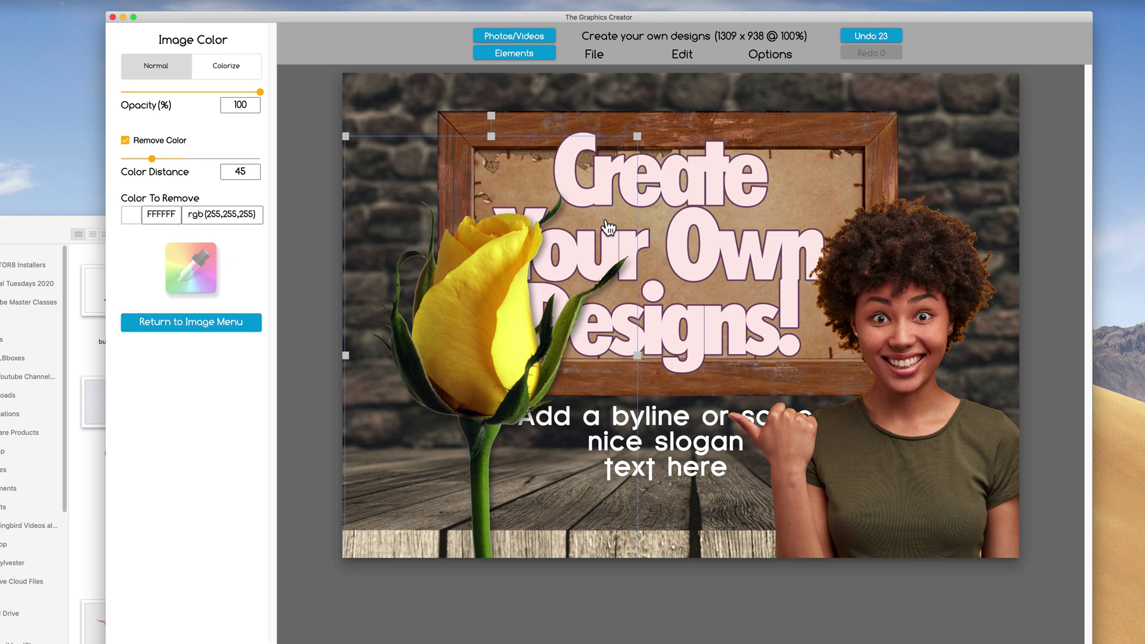
{"action": "left_click_drag", "start_coordinate": [637, 136], "coordinate": [412, 454]}
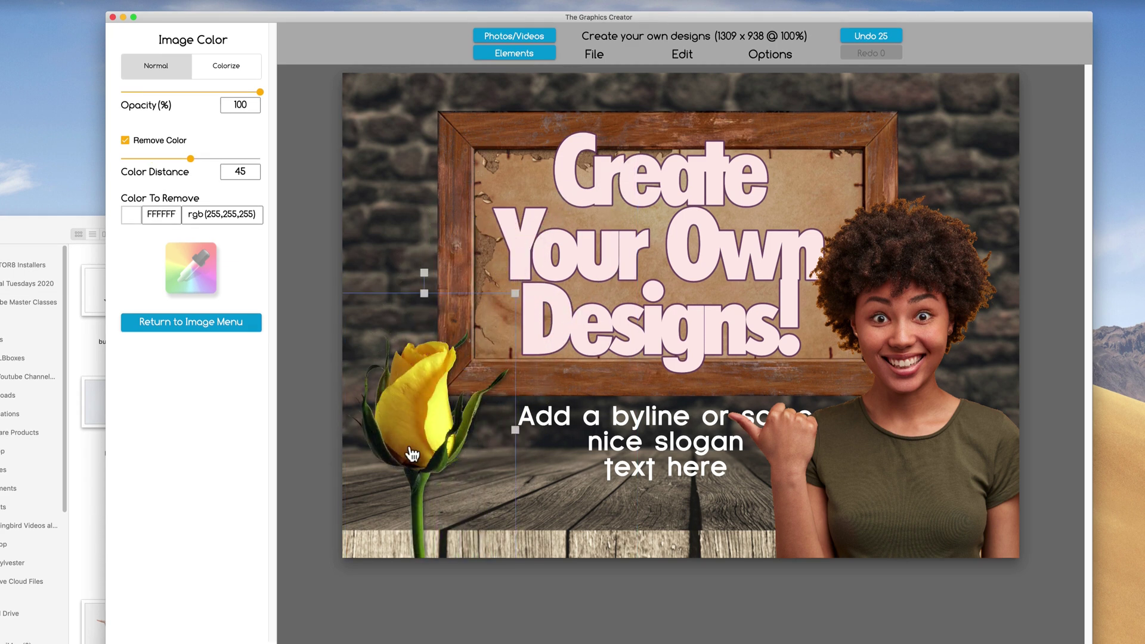
Drag business.png from Finder onto the middle of the canvas.
{"action": "left_click", "coordinate": [37, 227]}
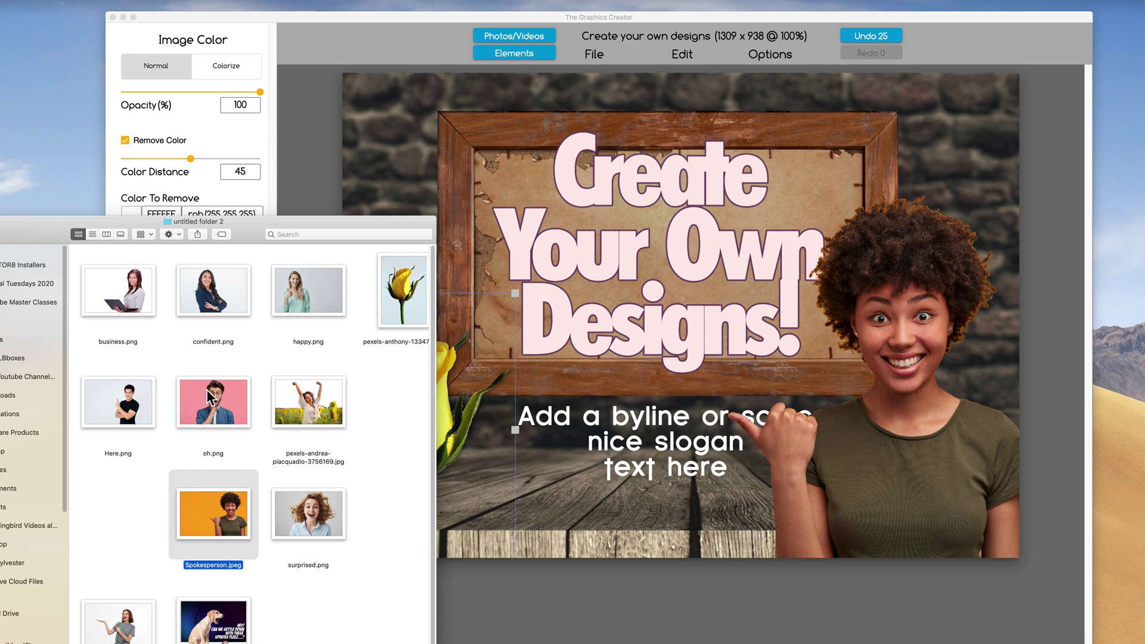
{"action": "left_click_drag", "start_coordinate": [118, 290], "coordinate": [677, 285]}
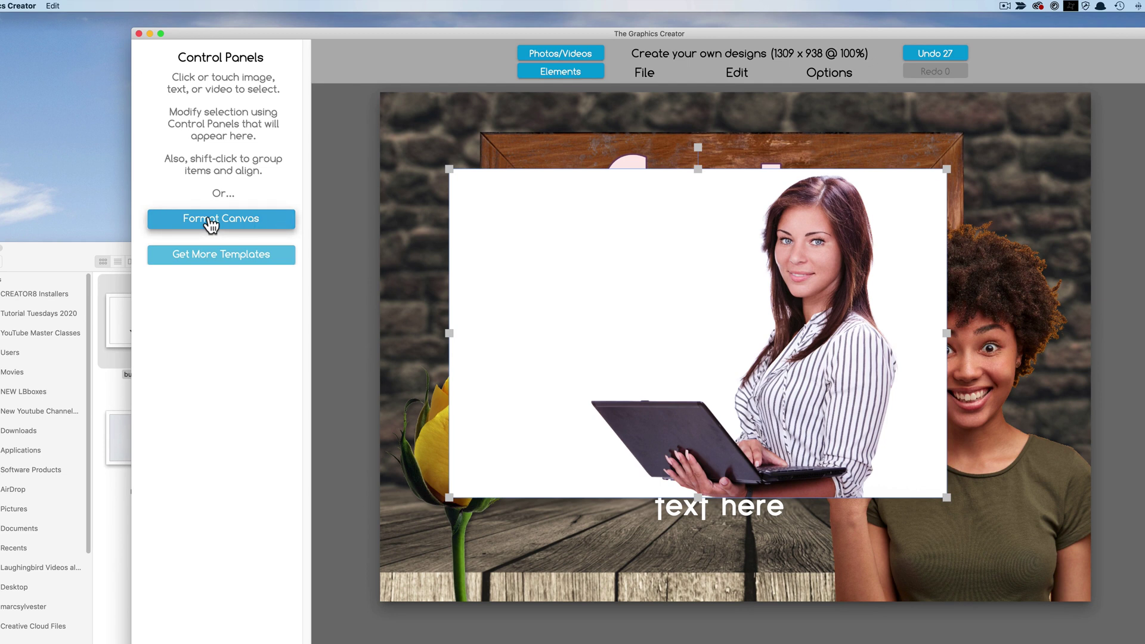
Try removing white from the businesswoman photo at lower Color Distance, then delete it.
{"action": "left_click", "coordinate": [18, 116]}
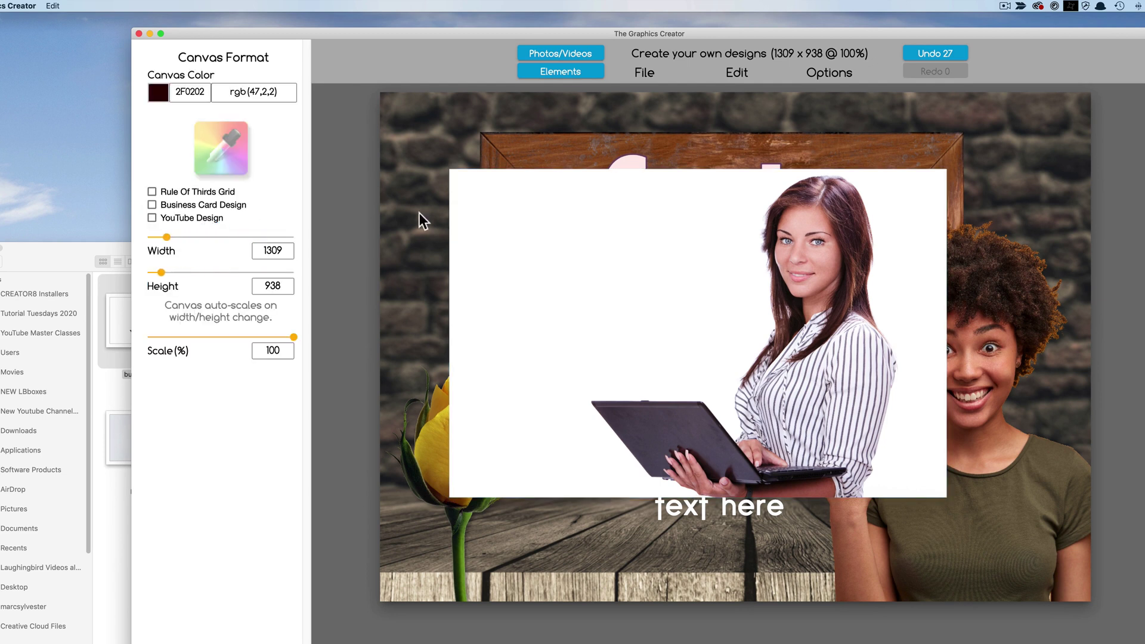
{"action": "left_click", "coordinate": [567, 235]}
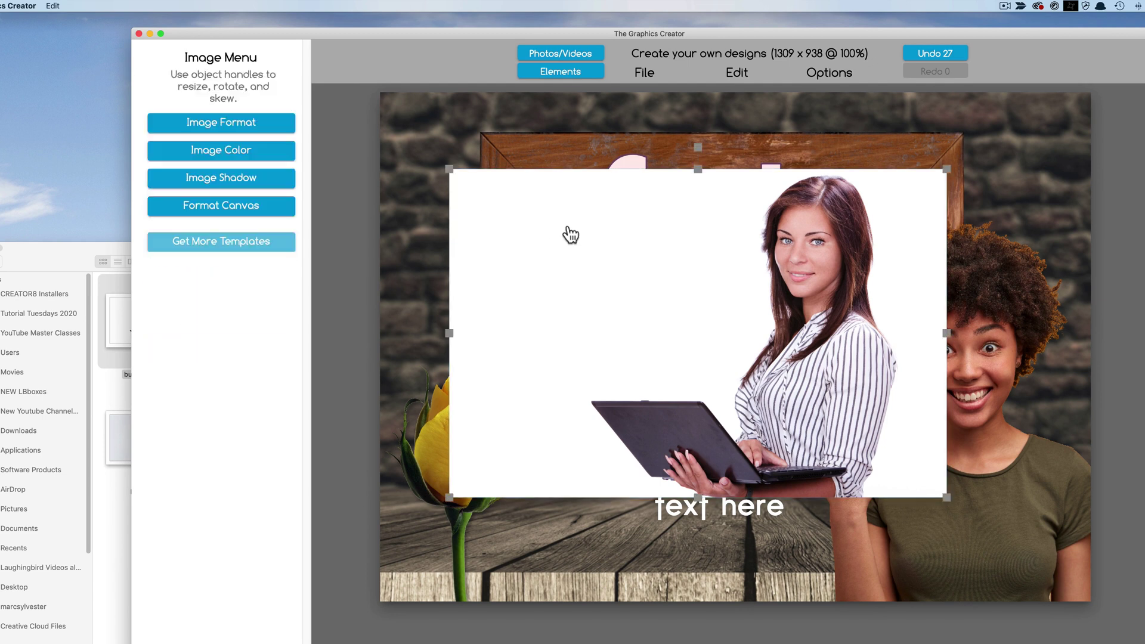
{"action": "left_click", "coordinate": [230, 158]}
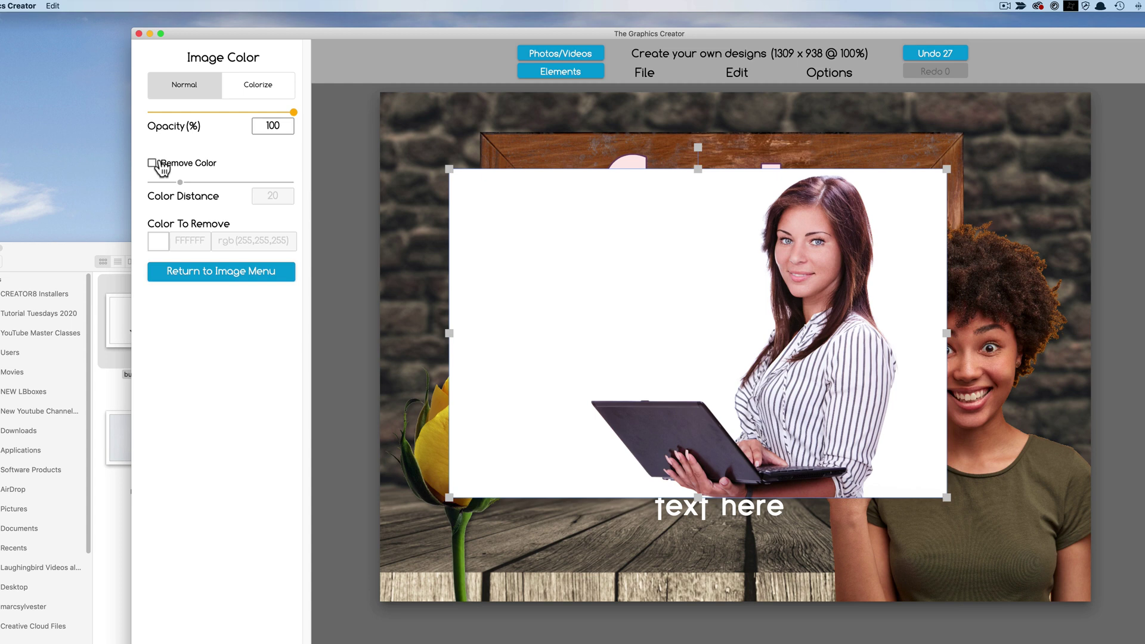
{"action": "left_click", "coordinate": [153, 164]}
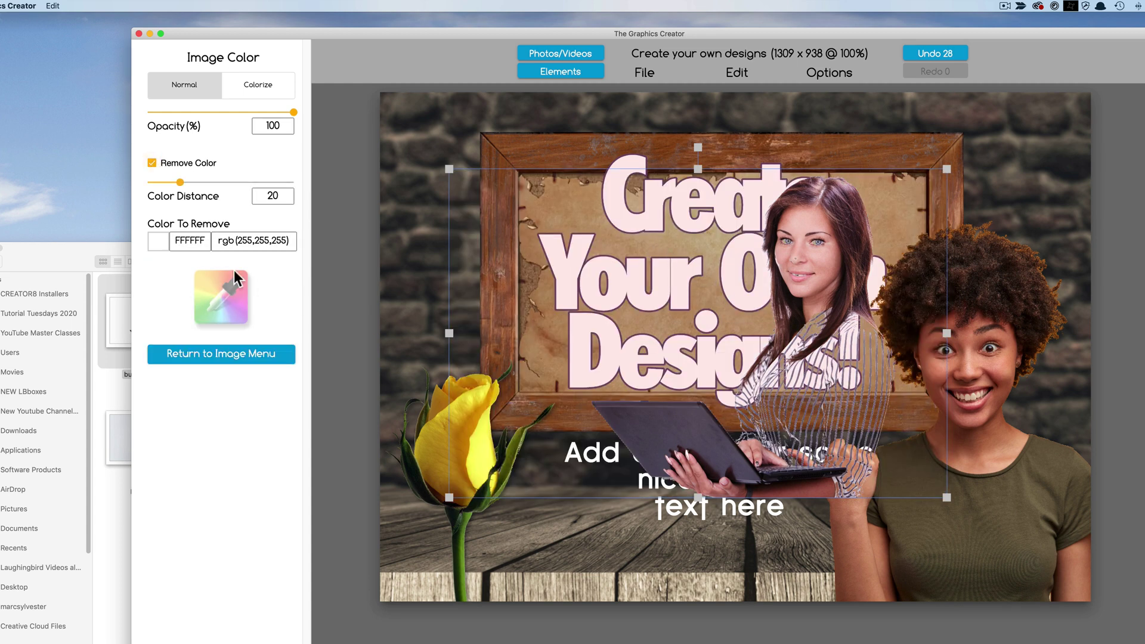
{"action": "left_click_drag", "start_coordinate": [179, 183], "coordinate": [150, 182]}
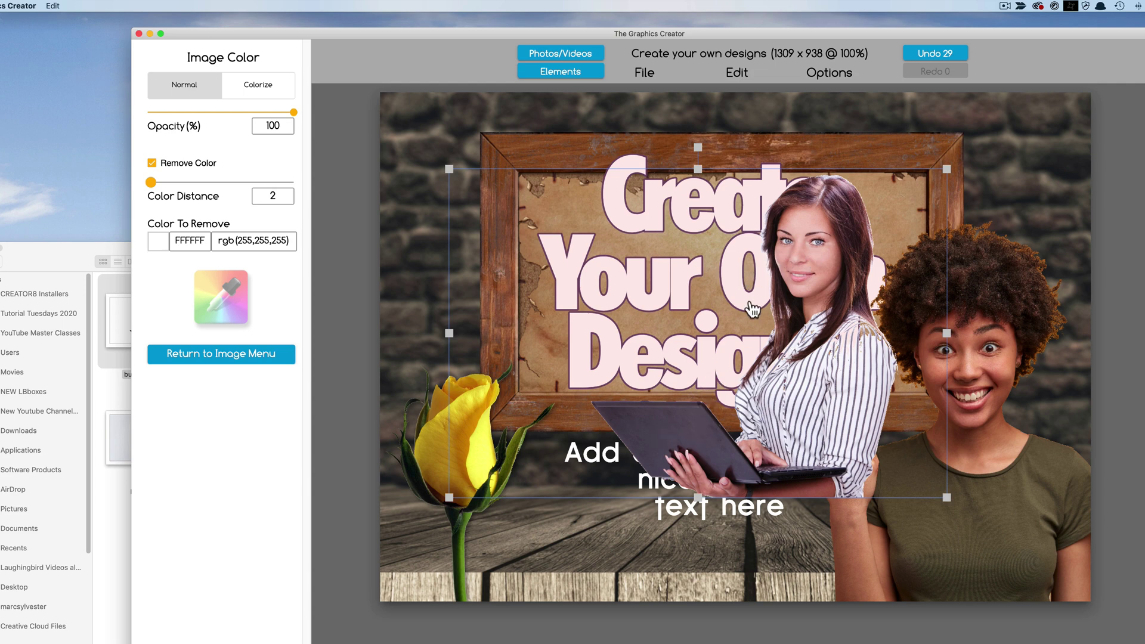
{"action": "left_click_drag", "start_coordinate": [816, 415], "coordinate": [798, 399]}
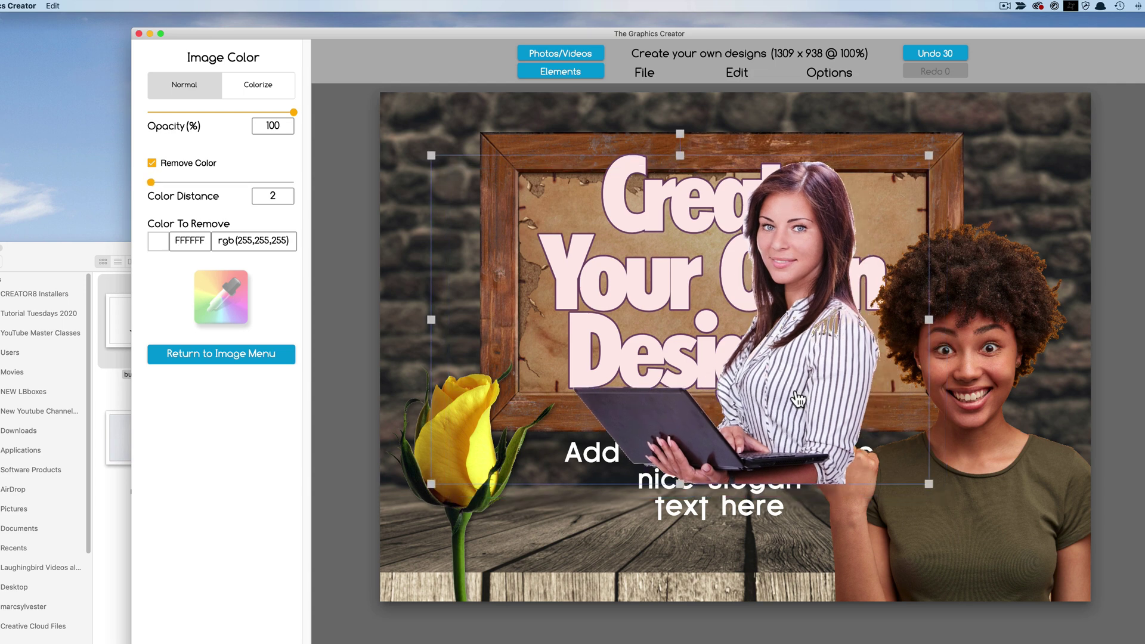
{"action": "key", "text": "Delete"}
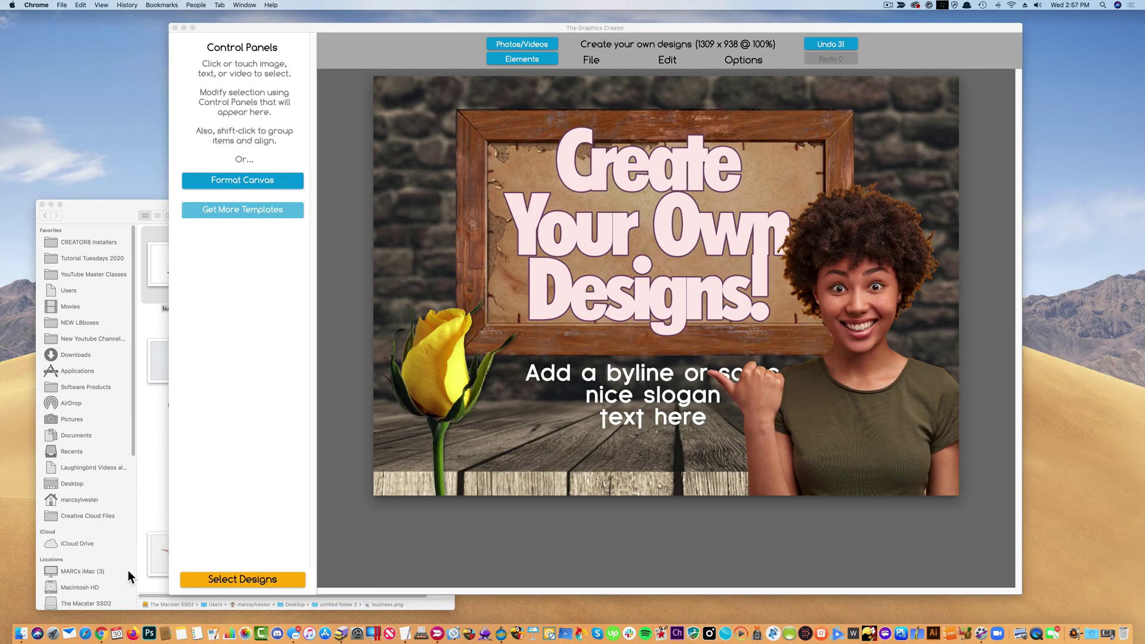
Launch Google Chrome in a new window and go to the remove.bg site.
{"action": "left_click", "coordinate": [101, 623]}
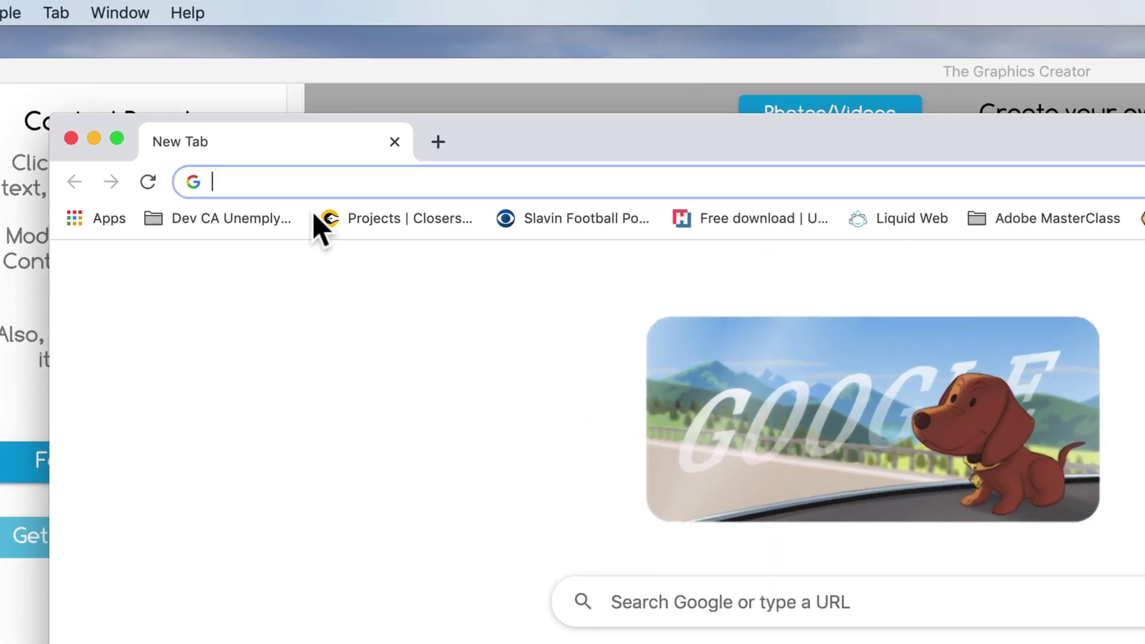
{"action": "type", "text": "remove"}
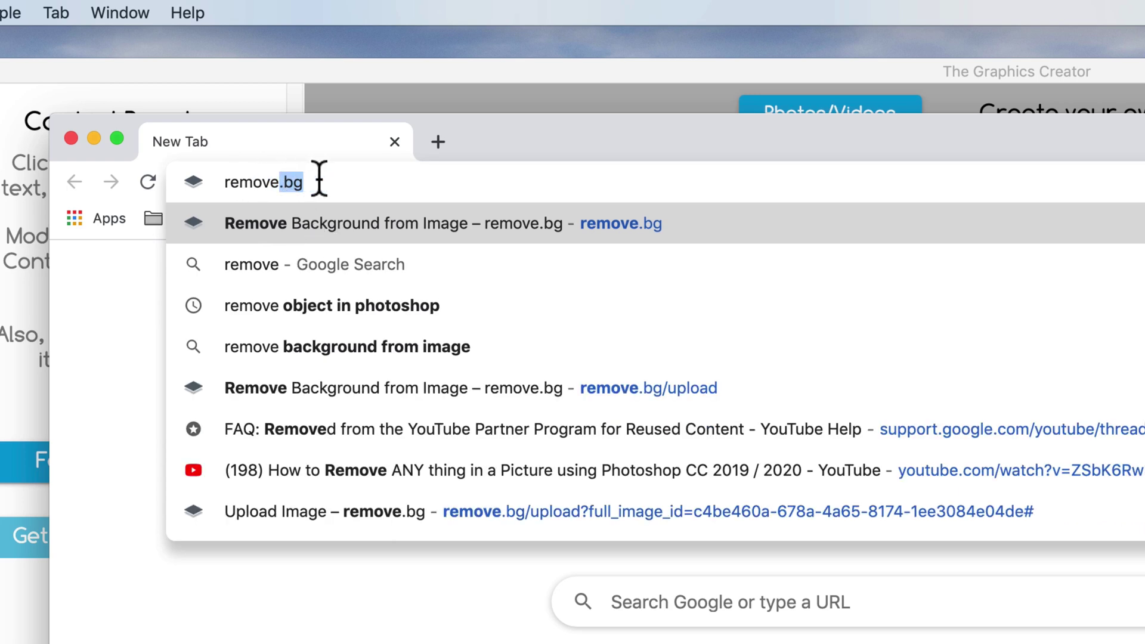
{"action": "key", "text": "Return"}
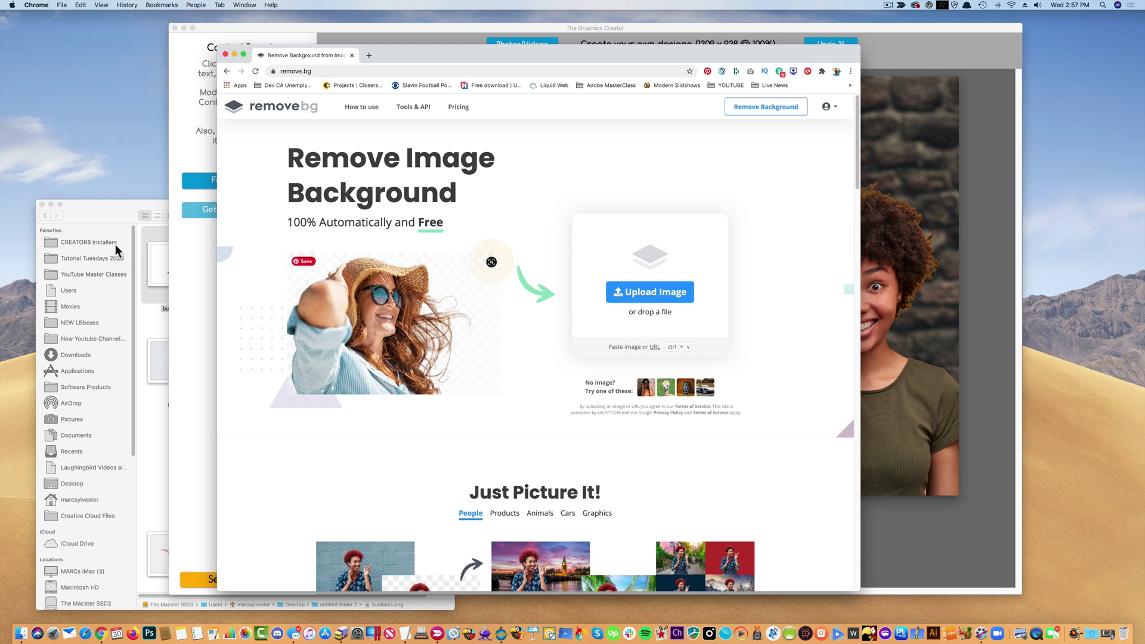
Upload business.png to remove.bg, download the cut-out preview, and show it in Downloads.
{"action": "left_click", "coordinate": [108, 212]}
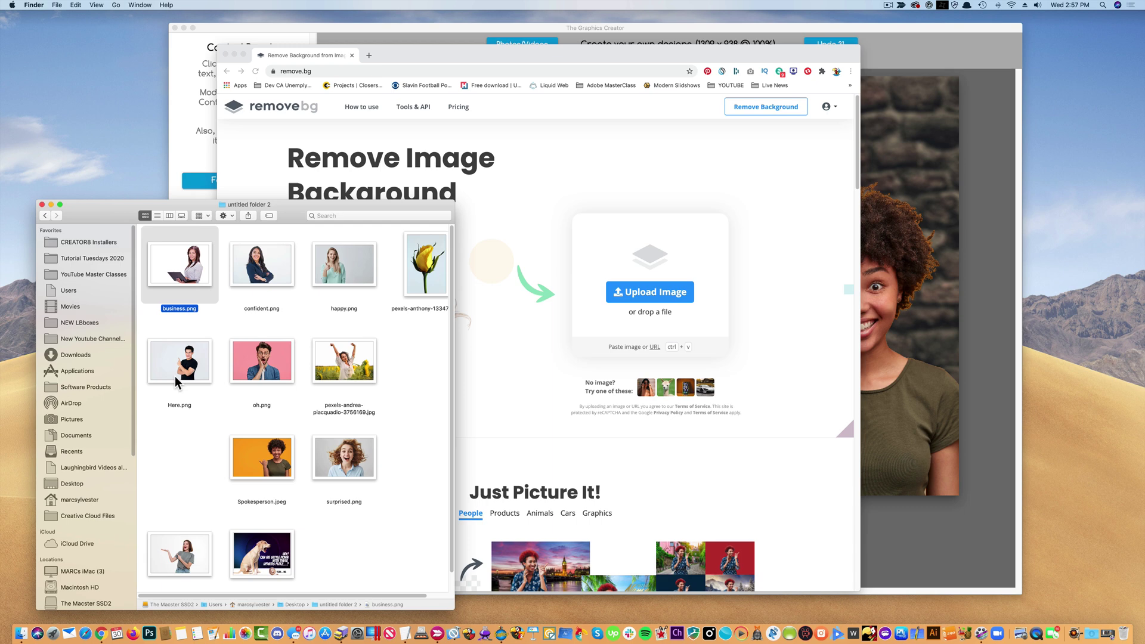
{"action": "left_click_drag", "start_coordinate": [191, 272], "coordinate": [542, 277]}
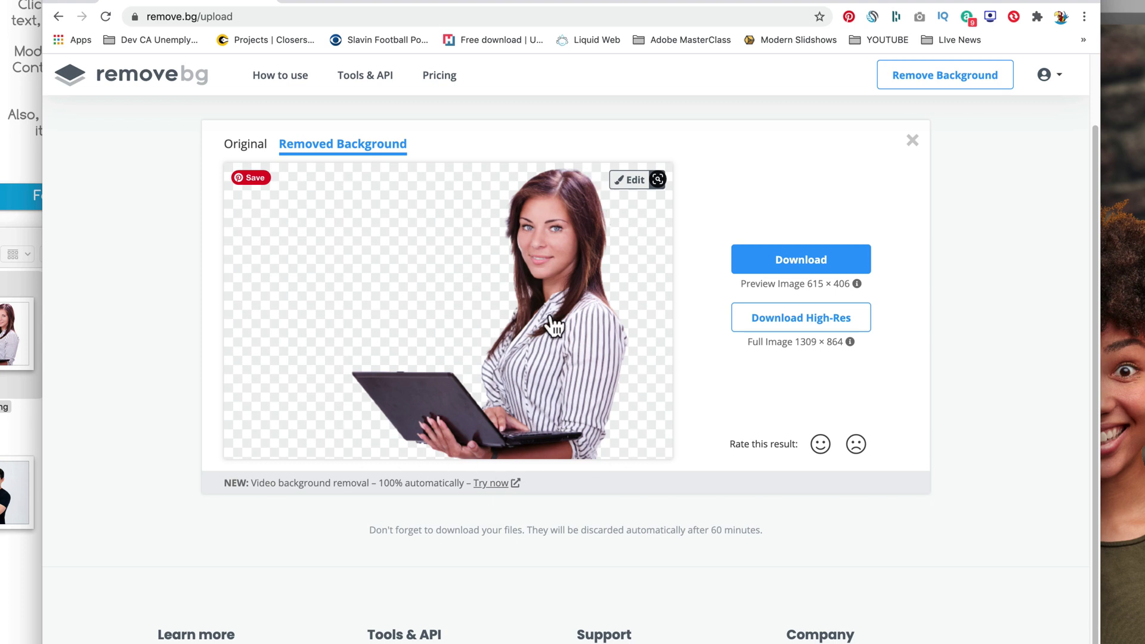
{"action": "left_click", "coordinate": [807, 272]}
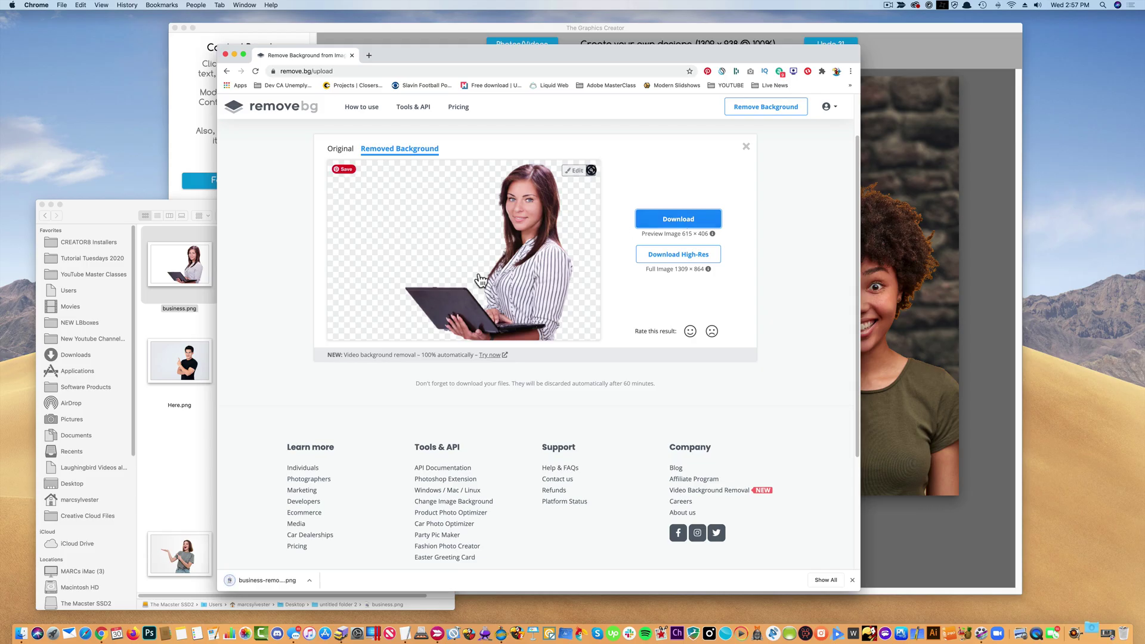
{"action": "left_click", "coordinate": [308, 581]}
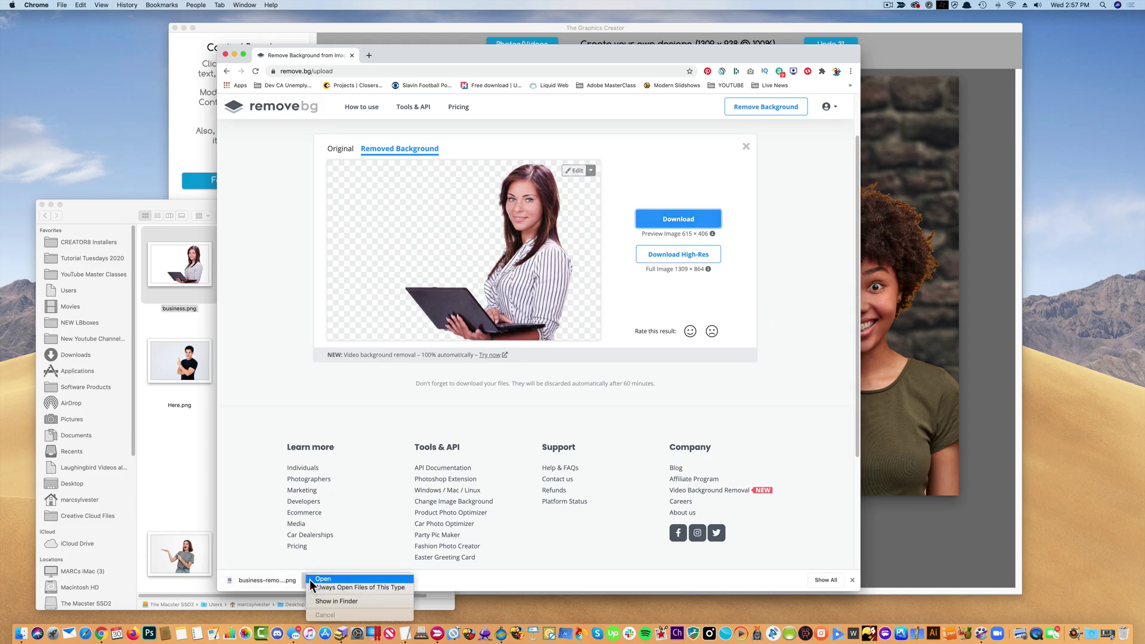
{"action": "left_click", "coordinate": [330, 601]}
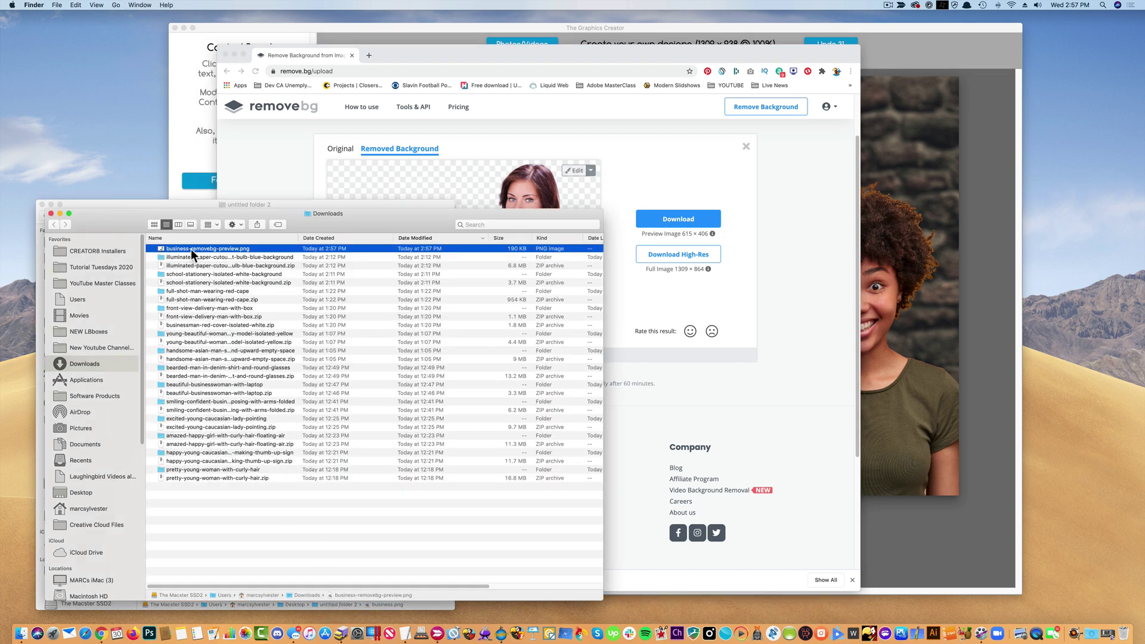
Place business-removebg-preview.png on the canvas, enlarge it, and move it beside the smiling woman.
{"action": "left_click", "coordinate": [962, 387]}
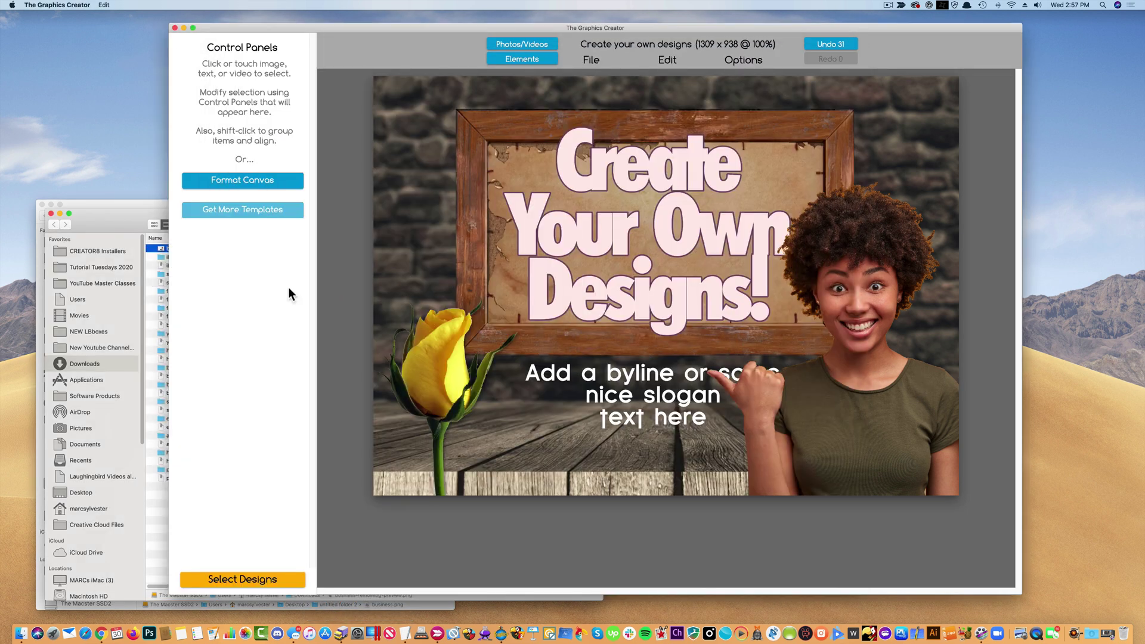
{"action": "left_click", "coordinate": [124, 225]}
{"action": "left_click_drag", "start_coordinate": [170, 247], "coordinate": [753, 315]}
{"action": "left_click", "coordinate": [761, 319]}
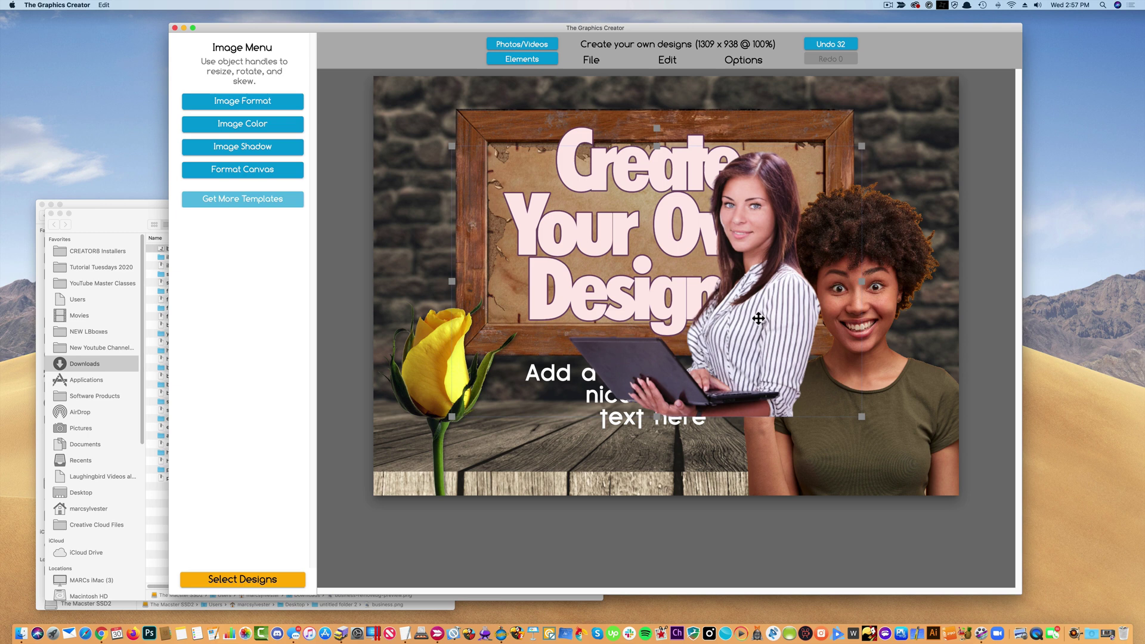
{"action": "left_click_drag", "start_coordinate": [862, 418], "coordinate": [946, 475]}
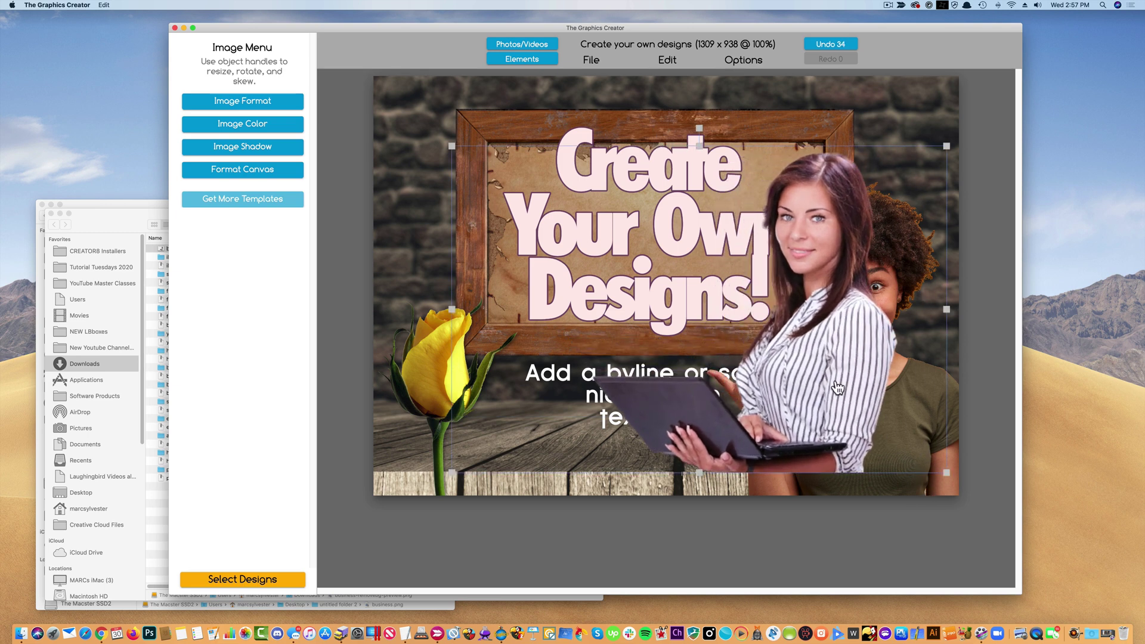
{"action": "left_click_drag", "start_coordinate": [833, 381], "coordinate": [741, 416]}
Delete the yellow rose and shift the businesswoman further left.
{"action": "left_click", "coordinate": [492, 370]}
{"action": "key", "text": "Delete"}
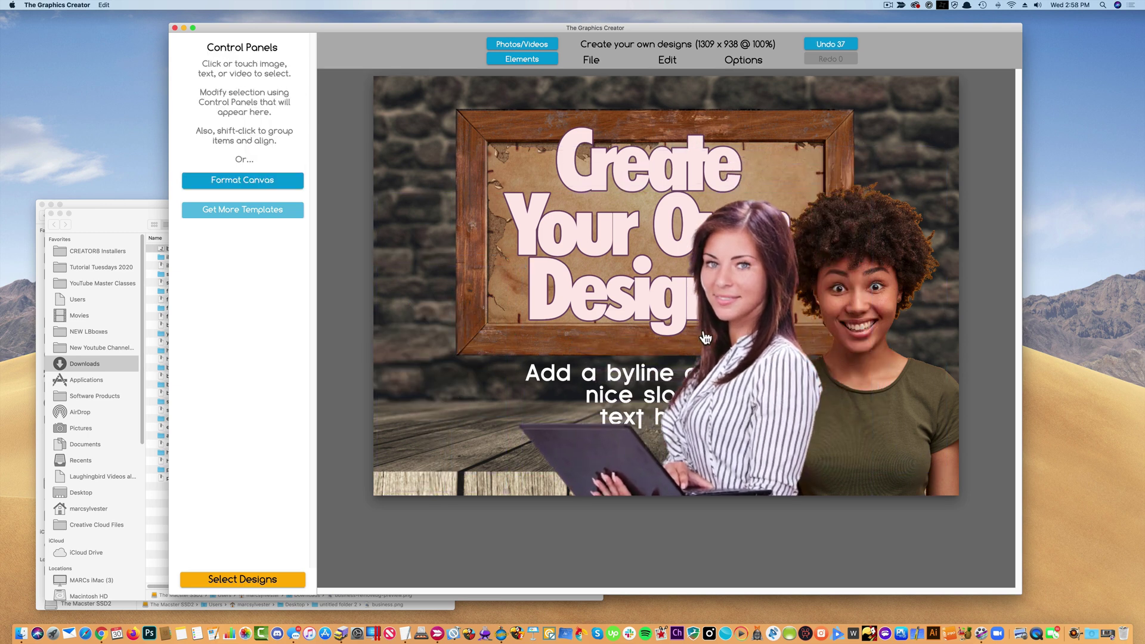
{"action": "left_click_drag", "start_coordinate": [706, 338], "coordinate": [569, 316]}
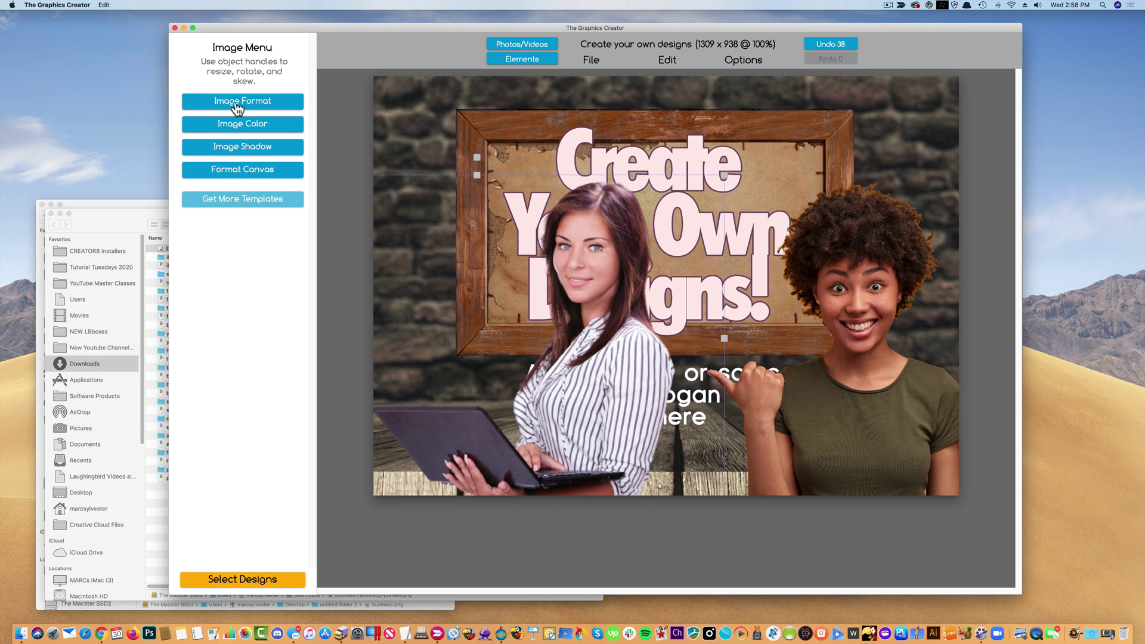
Mirror the businesswoman with Horizontal Flip and move her toward centre-left.
{"action": "left_click", "coordinate": [236, 103]}
{"action": "left_click", "coordinate": [297, 95]}
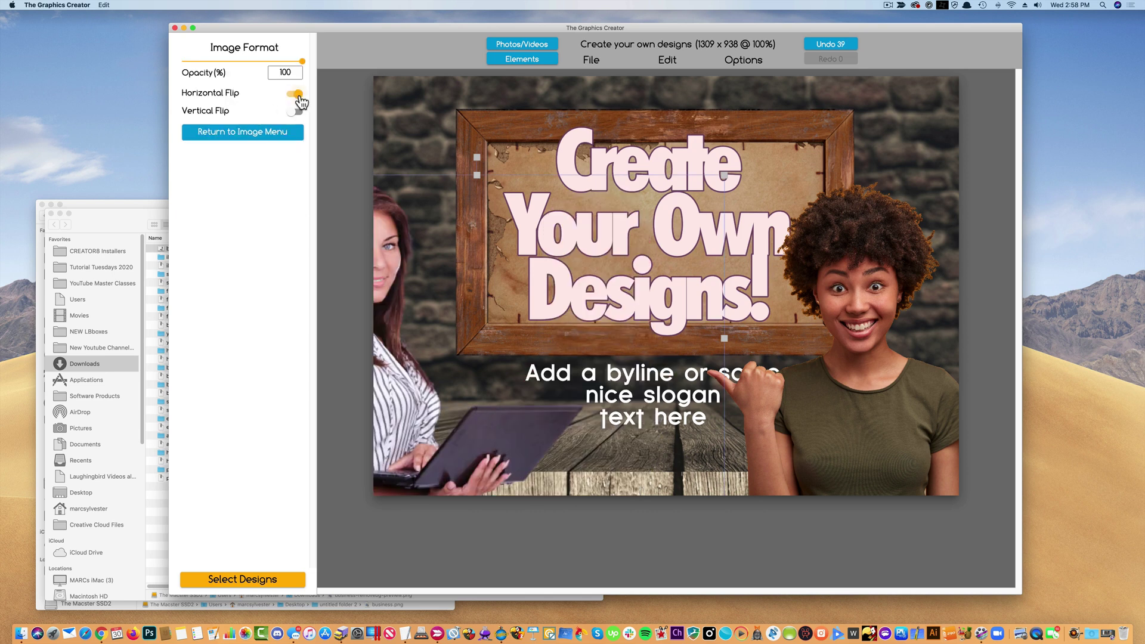
{"action": "left_click_drag", "start_coordinate": [393, 304], "coordinate": [530, 316]}
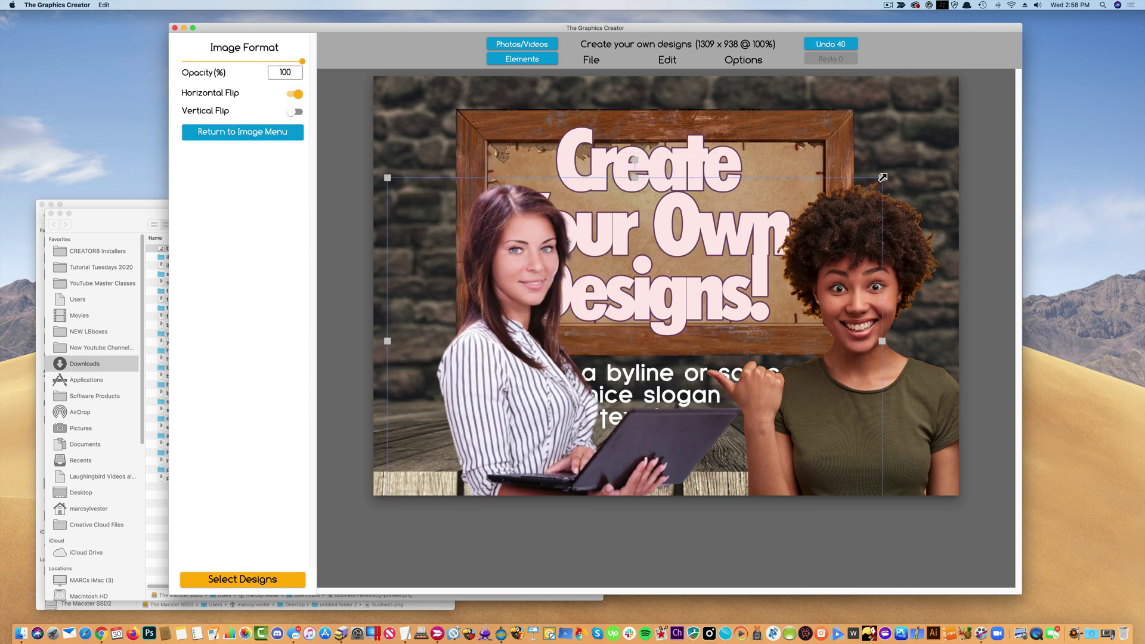
Shrink the businesswoman into the lower-left corner, then open her Image Color settings.
{"action": "left_click_drag", "start_coordinate": [883, 177], "coordinate": [709, 293]}
{"action": "left_click_drag", "start_coordinate": [459, 405], "coordinate": [444, 408]}
{"action": "left_click", "coordinate": [497, 231]}
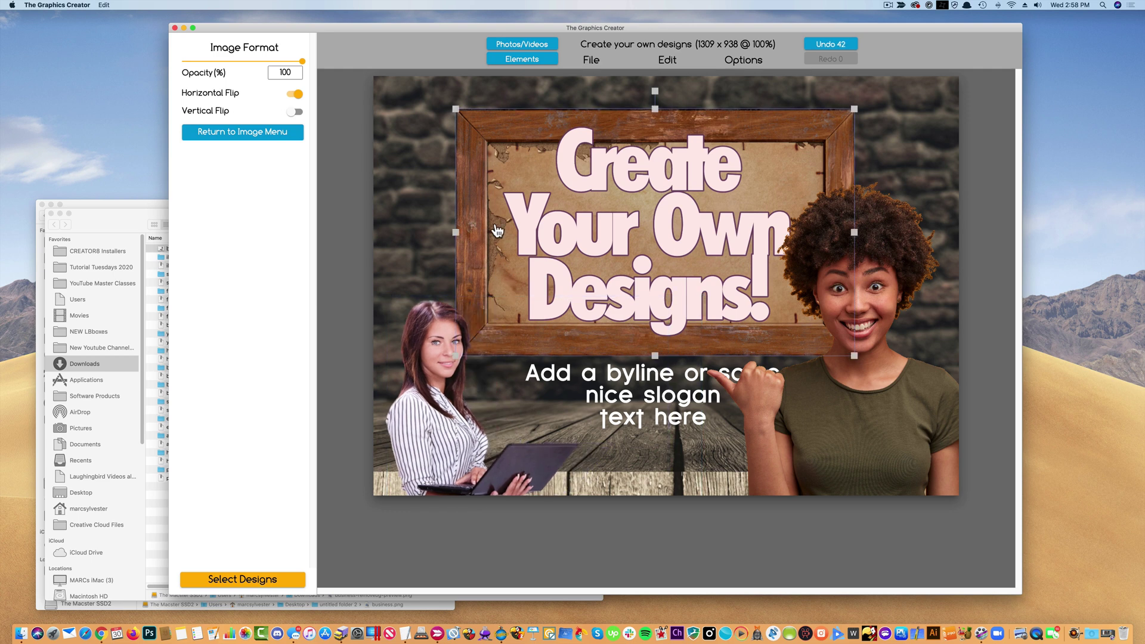
{"action": "left_click", "coordinate": [441, 194]}
{"action": "left_click", "coordinate": [458, 349]}
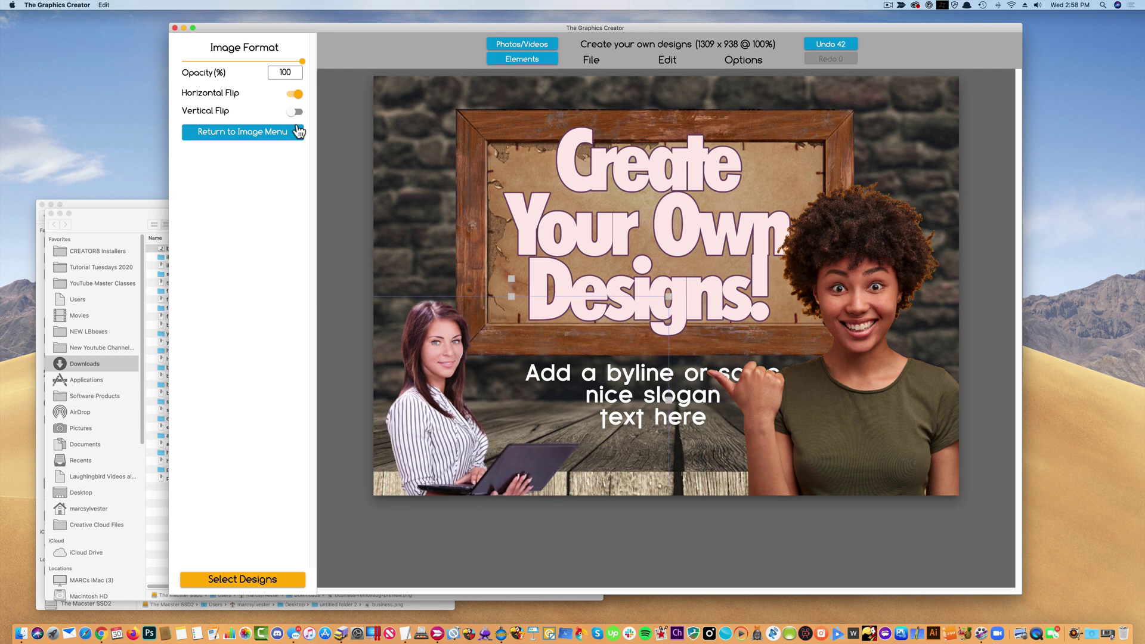
{"action": "left_click", "coordinate": [247, 132]}
{"action": "left_click", "coordinate": [248, 127]}
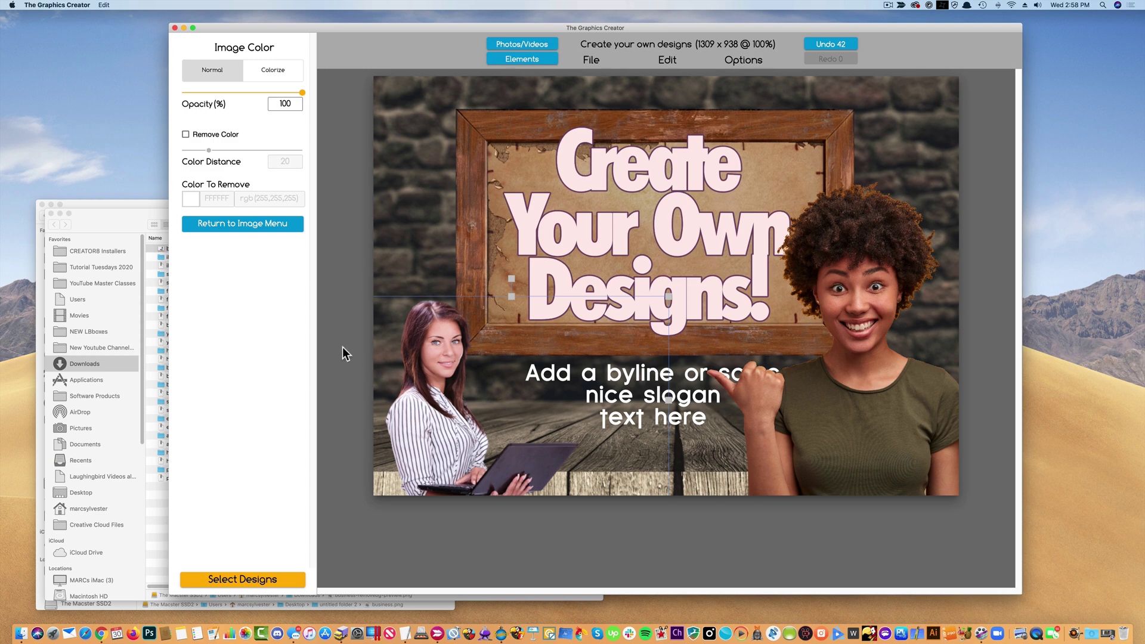
{"action": "left_click", "coordinate": [100, 633]}
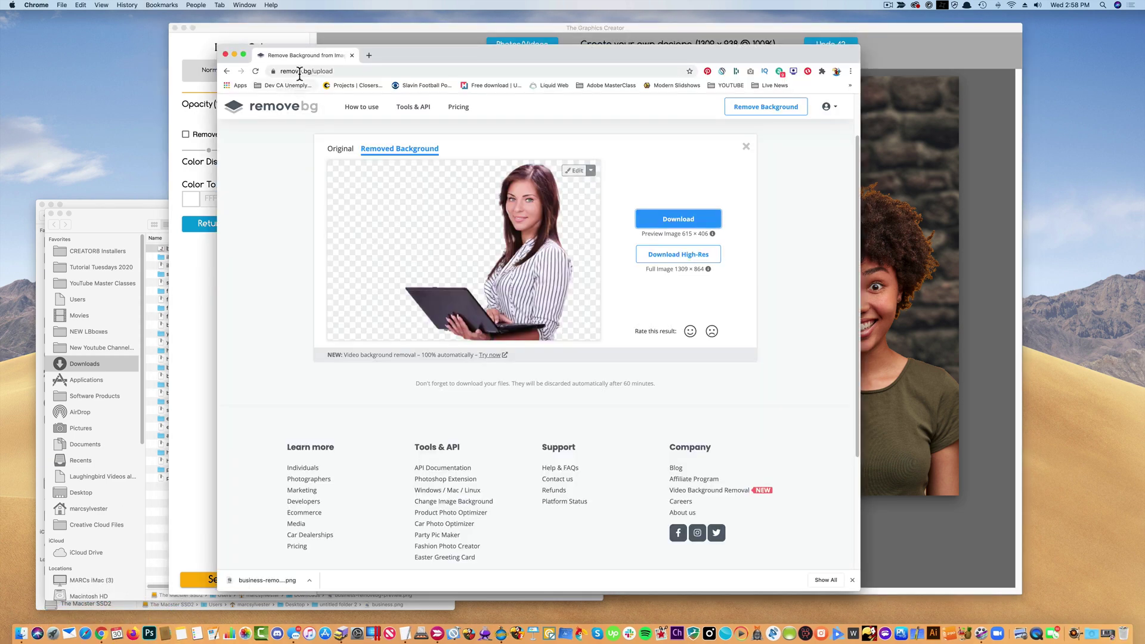